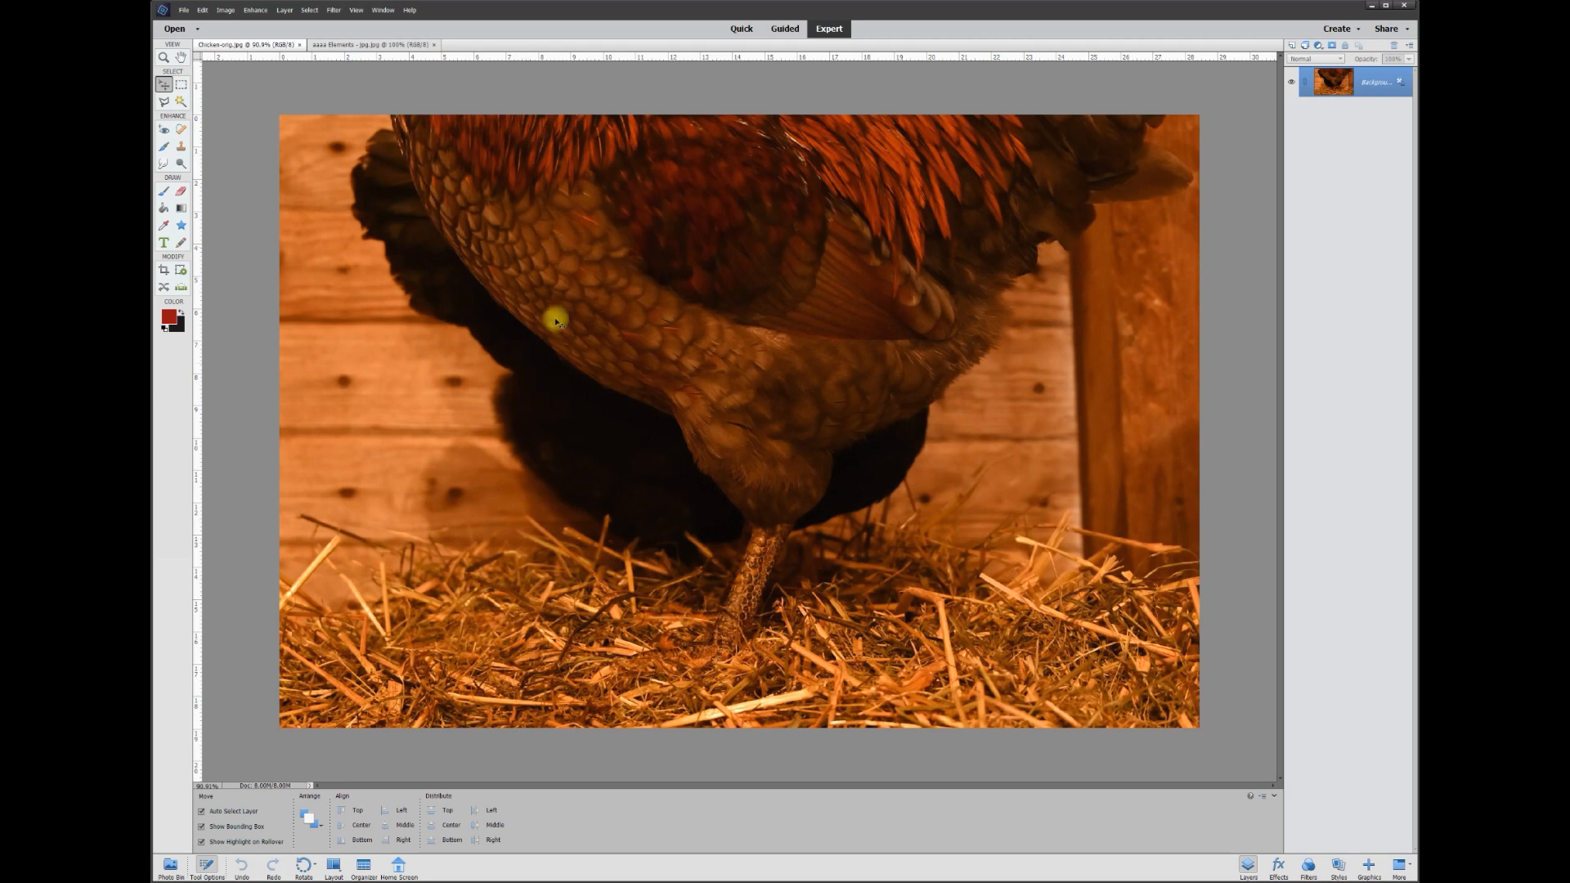
Trace a freehand Lasso selection around the dark hen left of the rooster
left_click(165, 103)
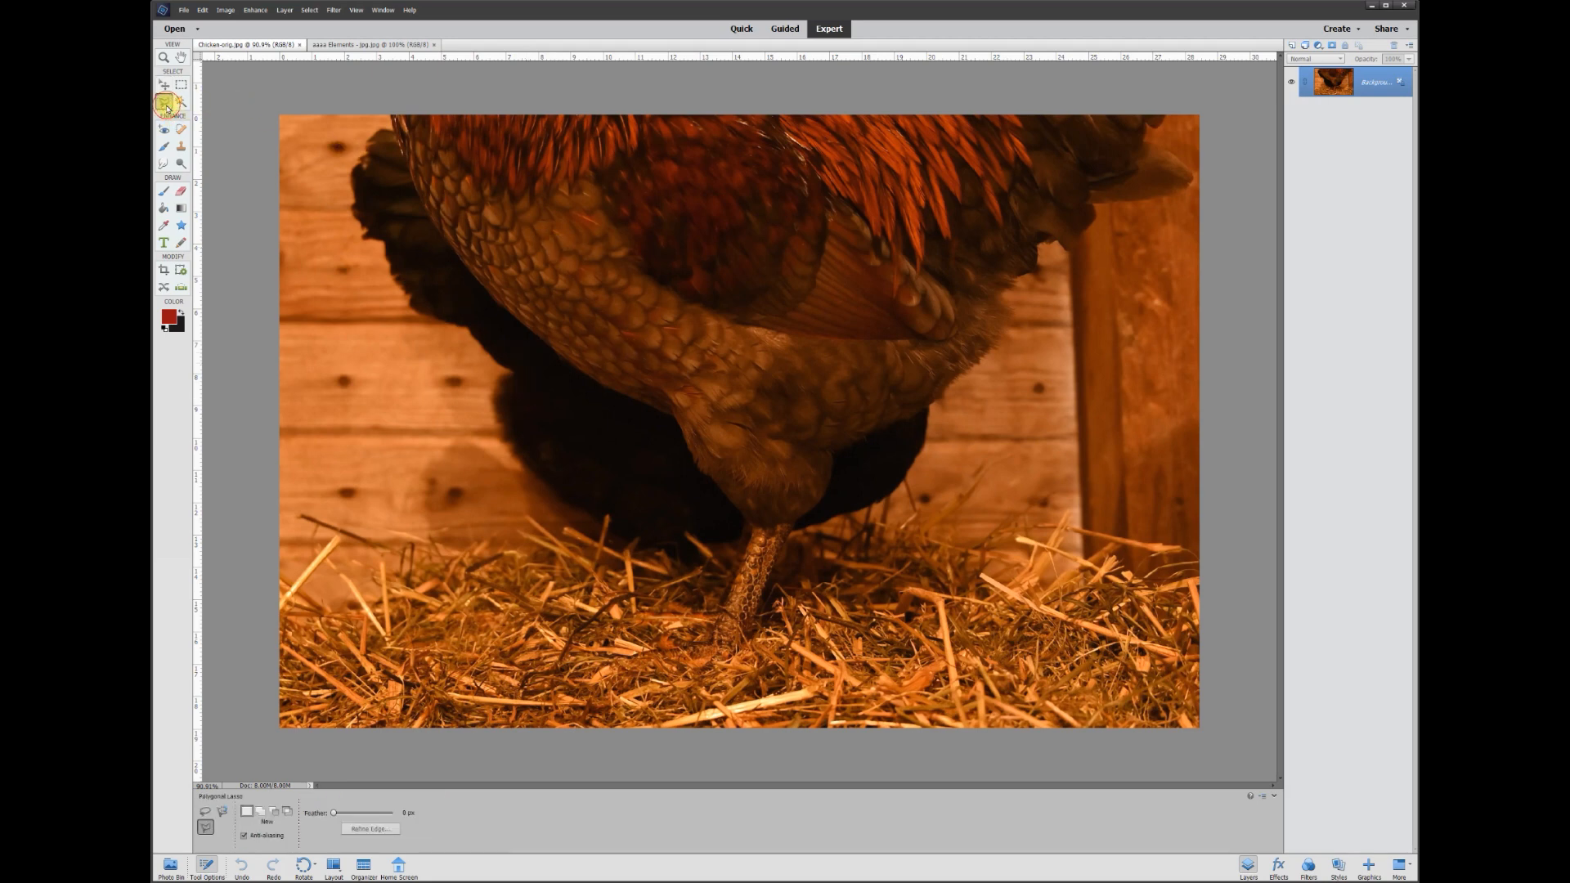
left_click(209, 813)
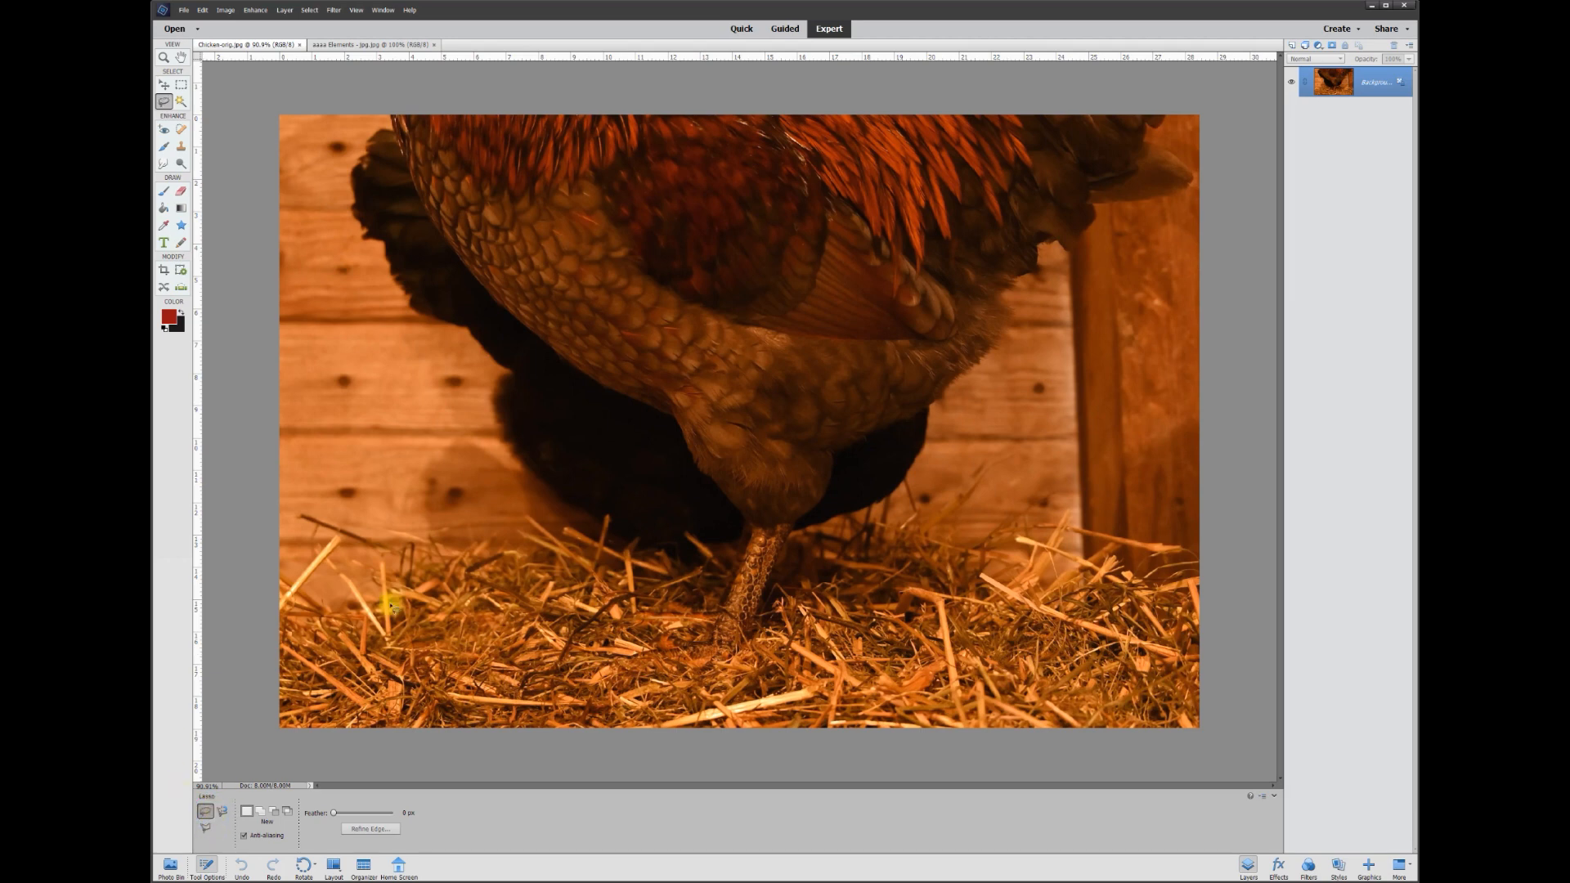
mouse_move(458, 250)
left_mouse_down()
mouse_move(400, 139)
mouse_move(363, 143)
mouse_move(343, 258)
mouse_move(493, 500)
mouse_move(649, 553)
mouse_move(745, 550)
mouse_move(709, 456)
mouse_move(467, 255)
left_mouse_up()
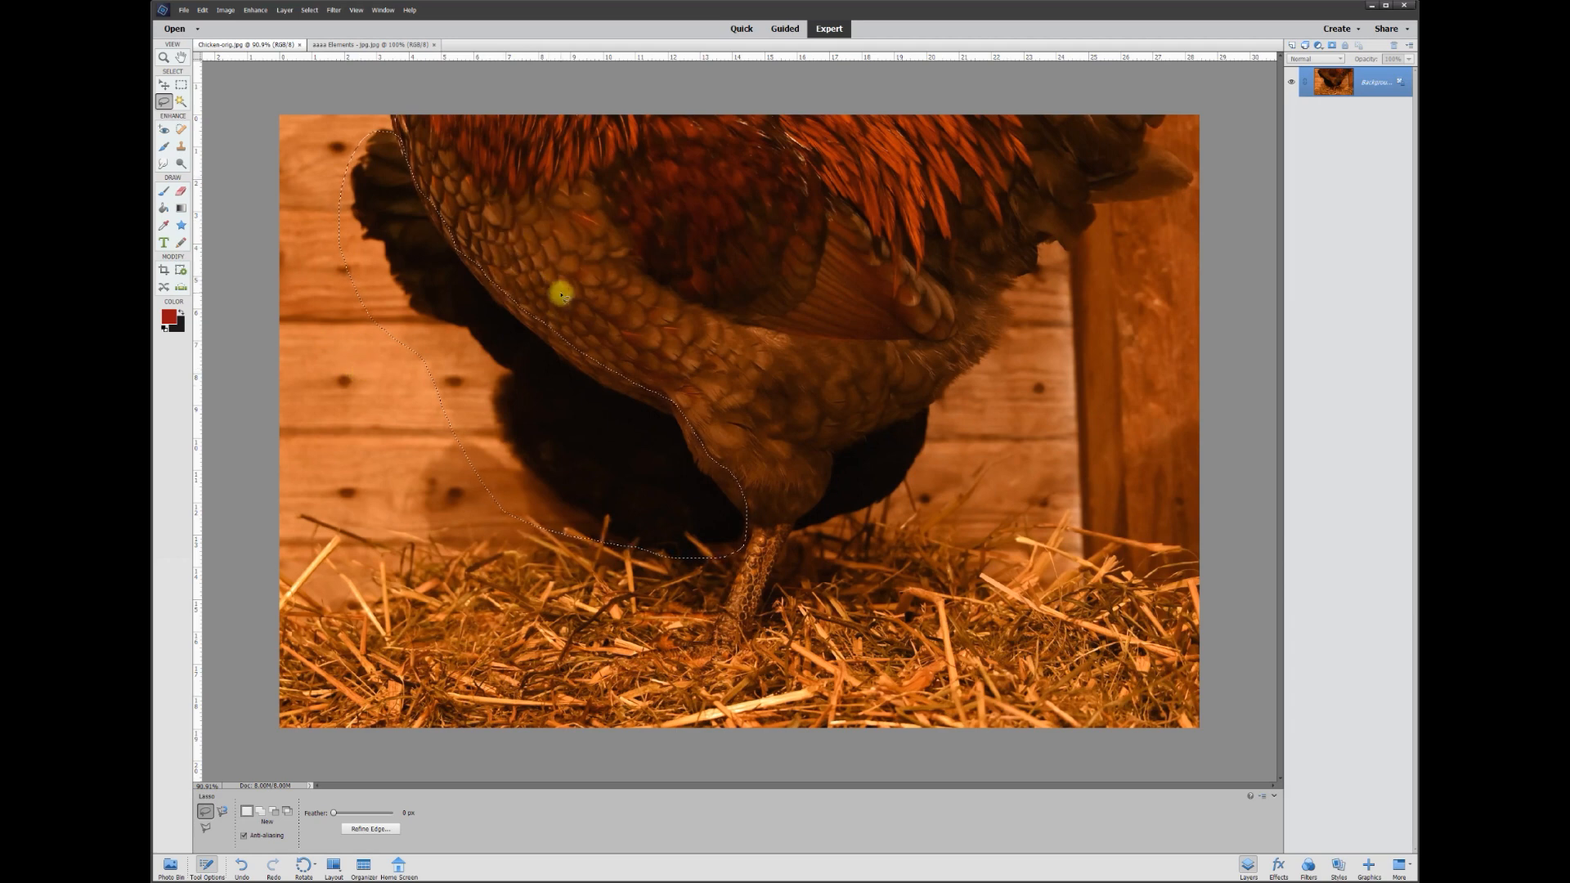
left_click(204, 11)
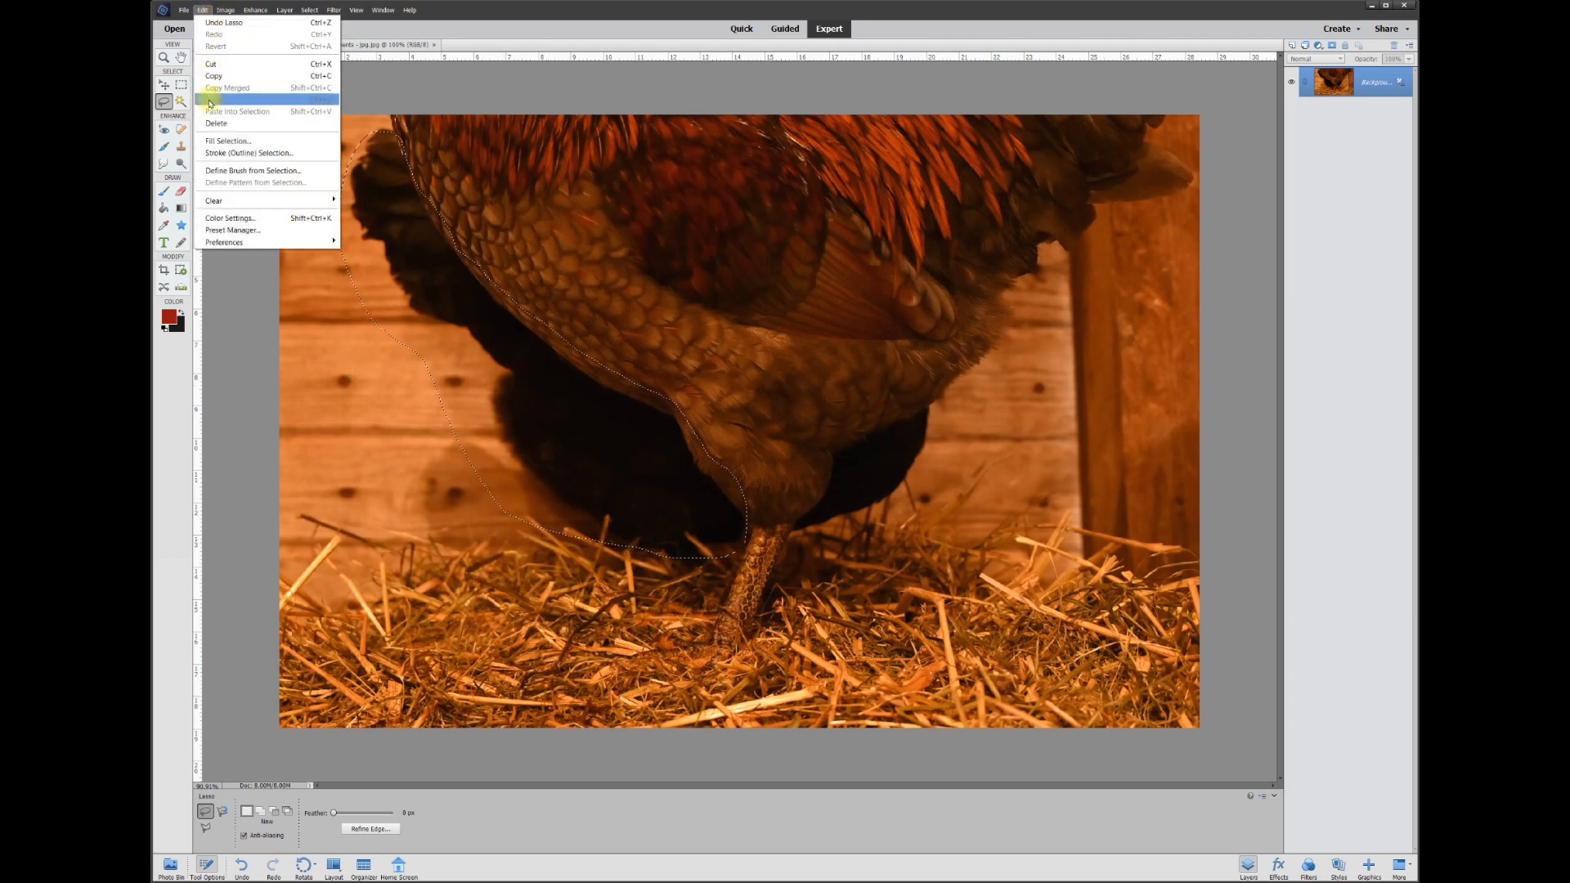
Try a Content-Aware fill on the hen selection, then undo it and deselect
left_click(224, 144)
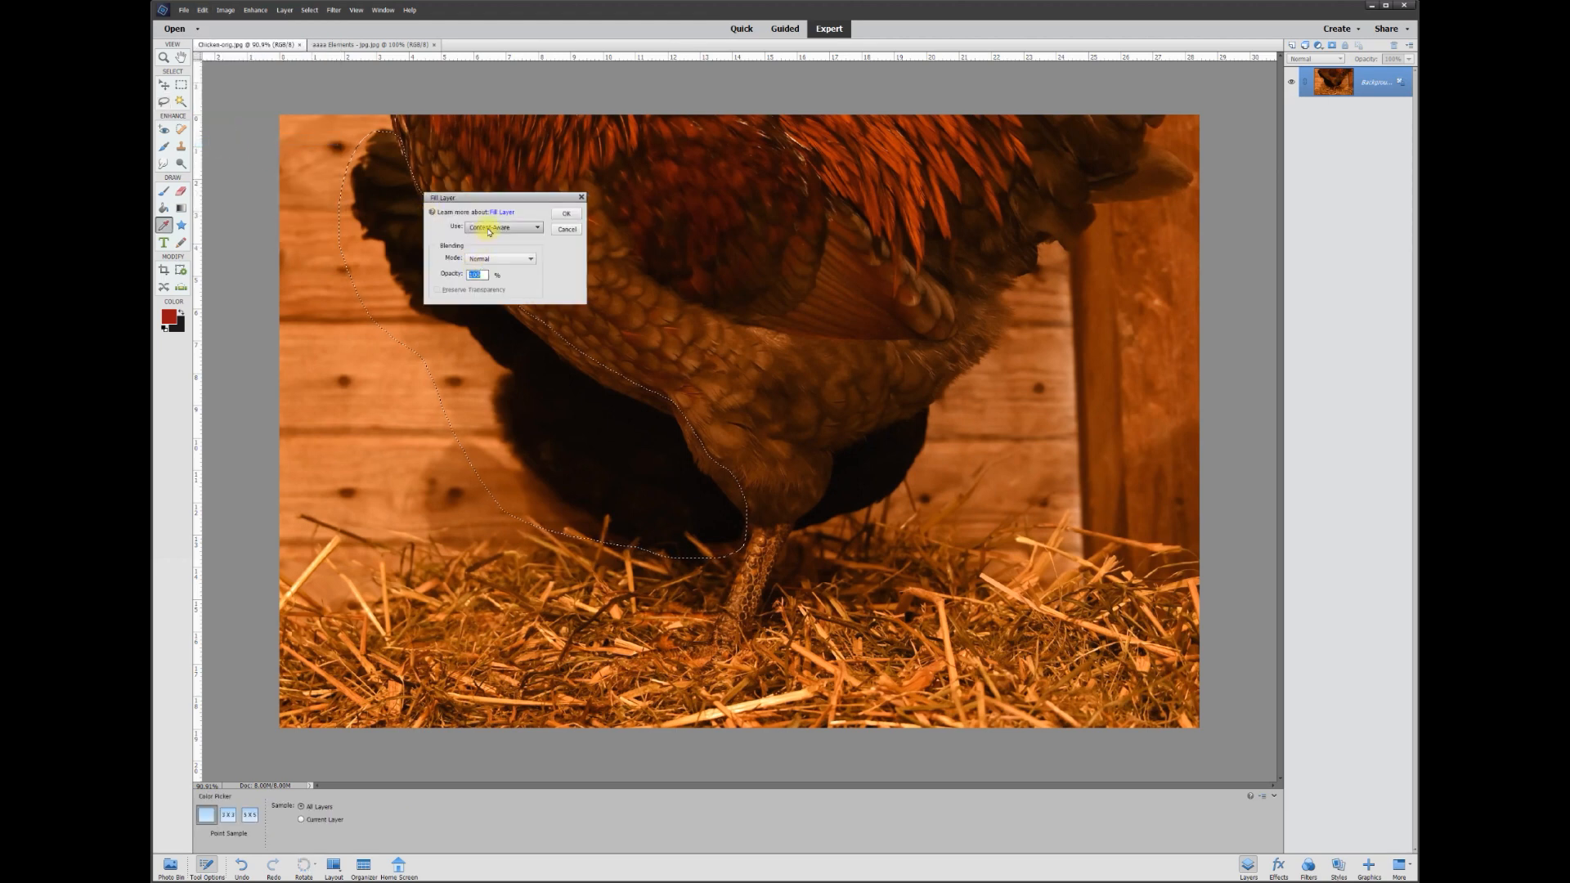
left_click(567, 216)
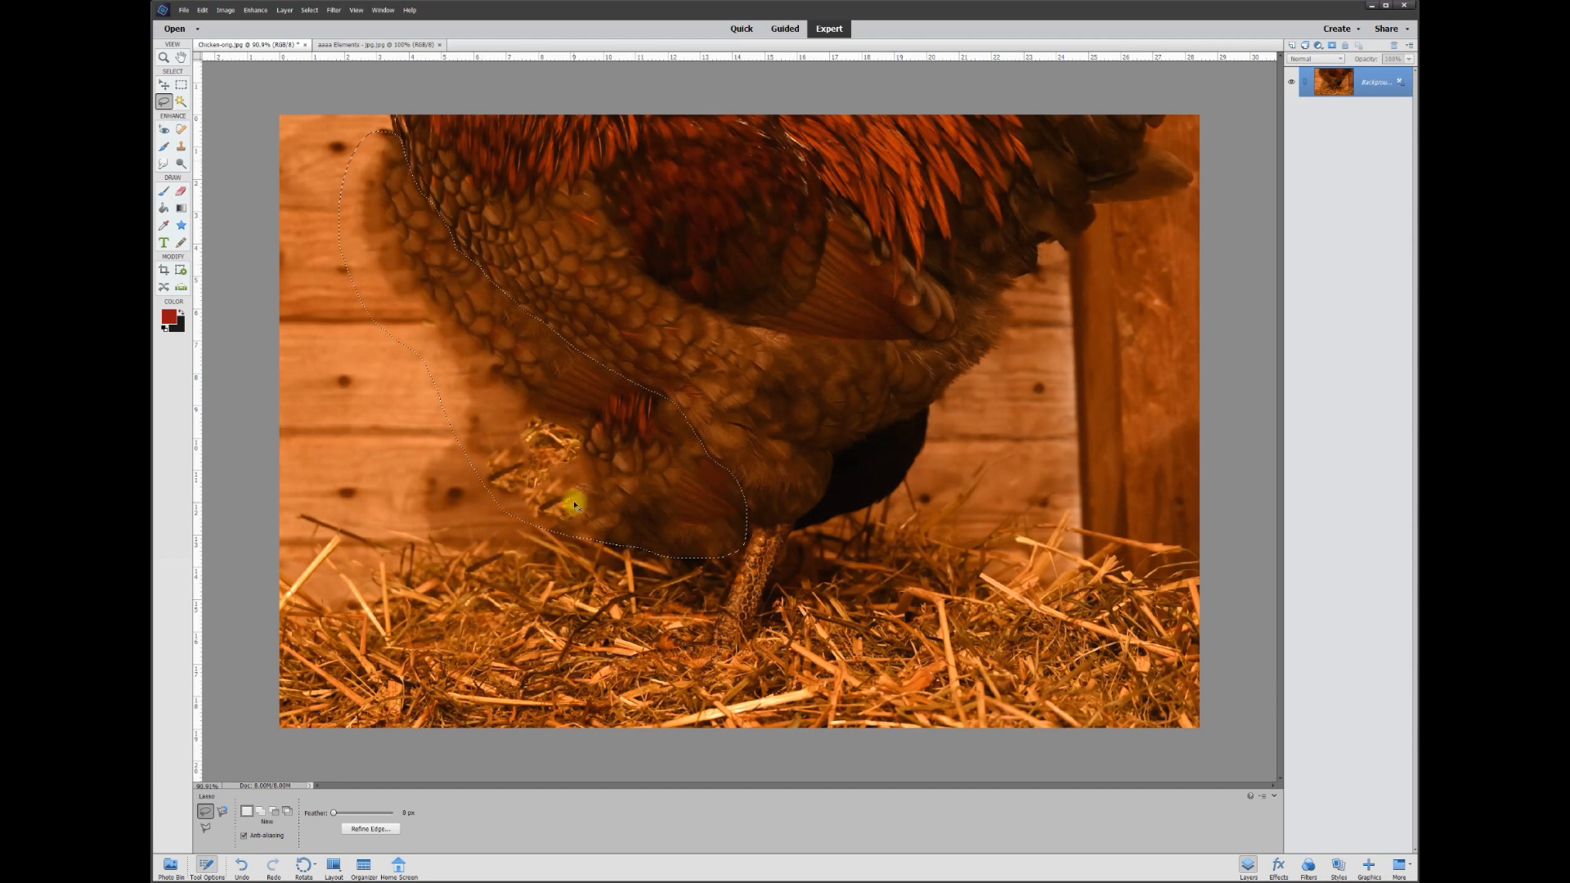
key("ctrl+z")
key("ctrl+d")
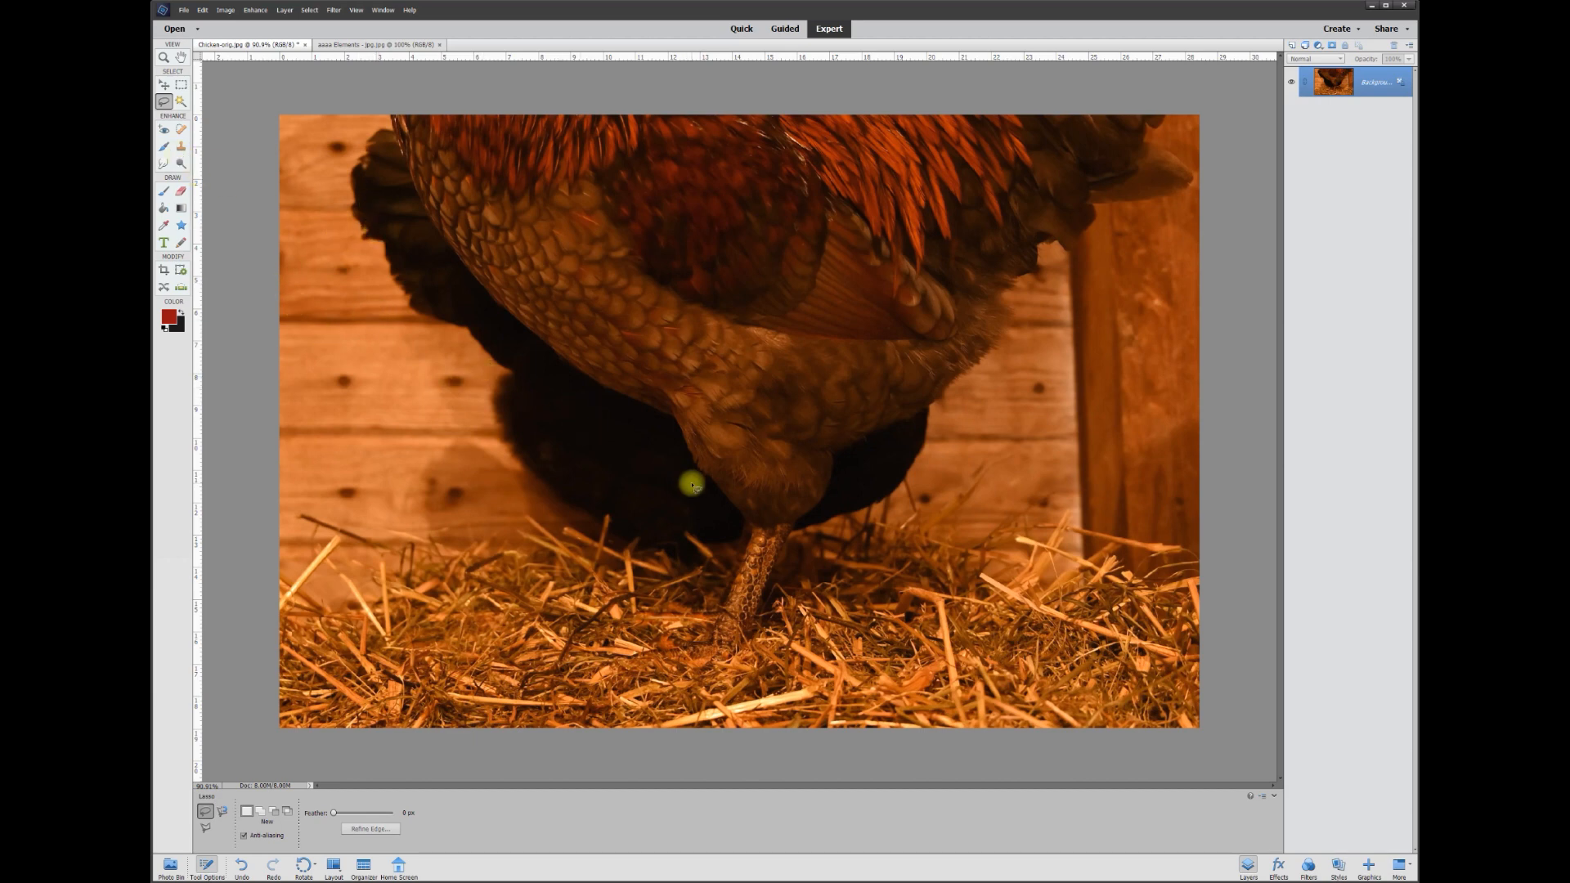
Outline the rooster's back and breast down to the belly with the Polygonal Lasso
left_click(372, 672)
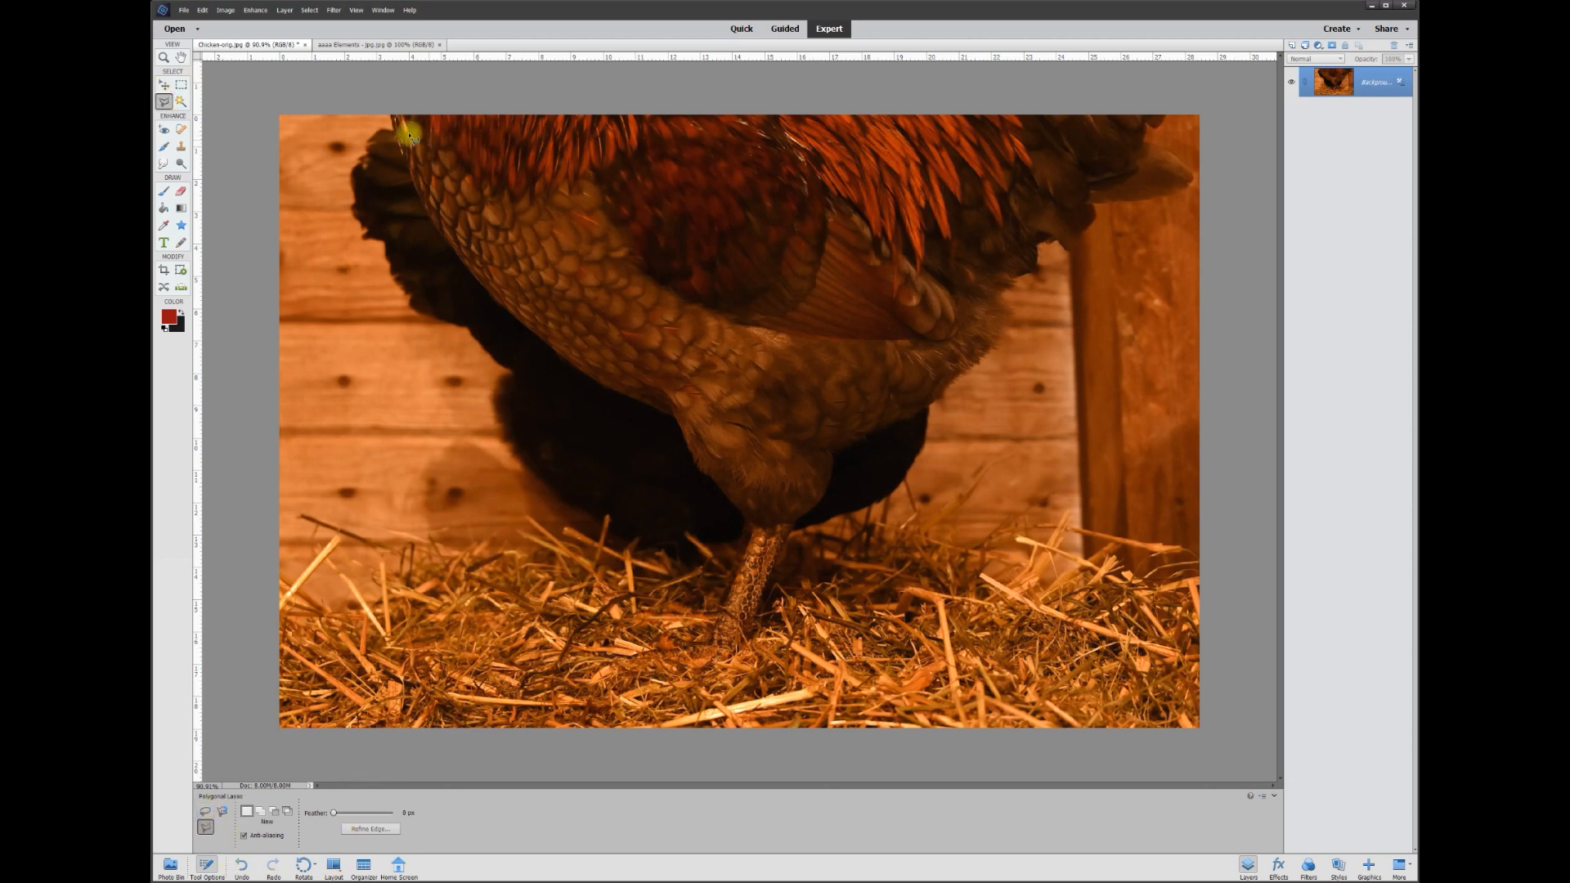
left_click(392, 114)
left_click(407, 168)
left_click(467, 267)
left_click(496, 301)
left_click(536, 335)
left_click(685, 449)
left_click(715, 480)
left_click(751, 527)
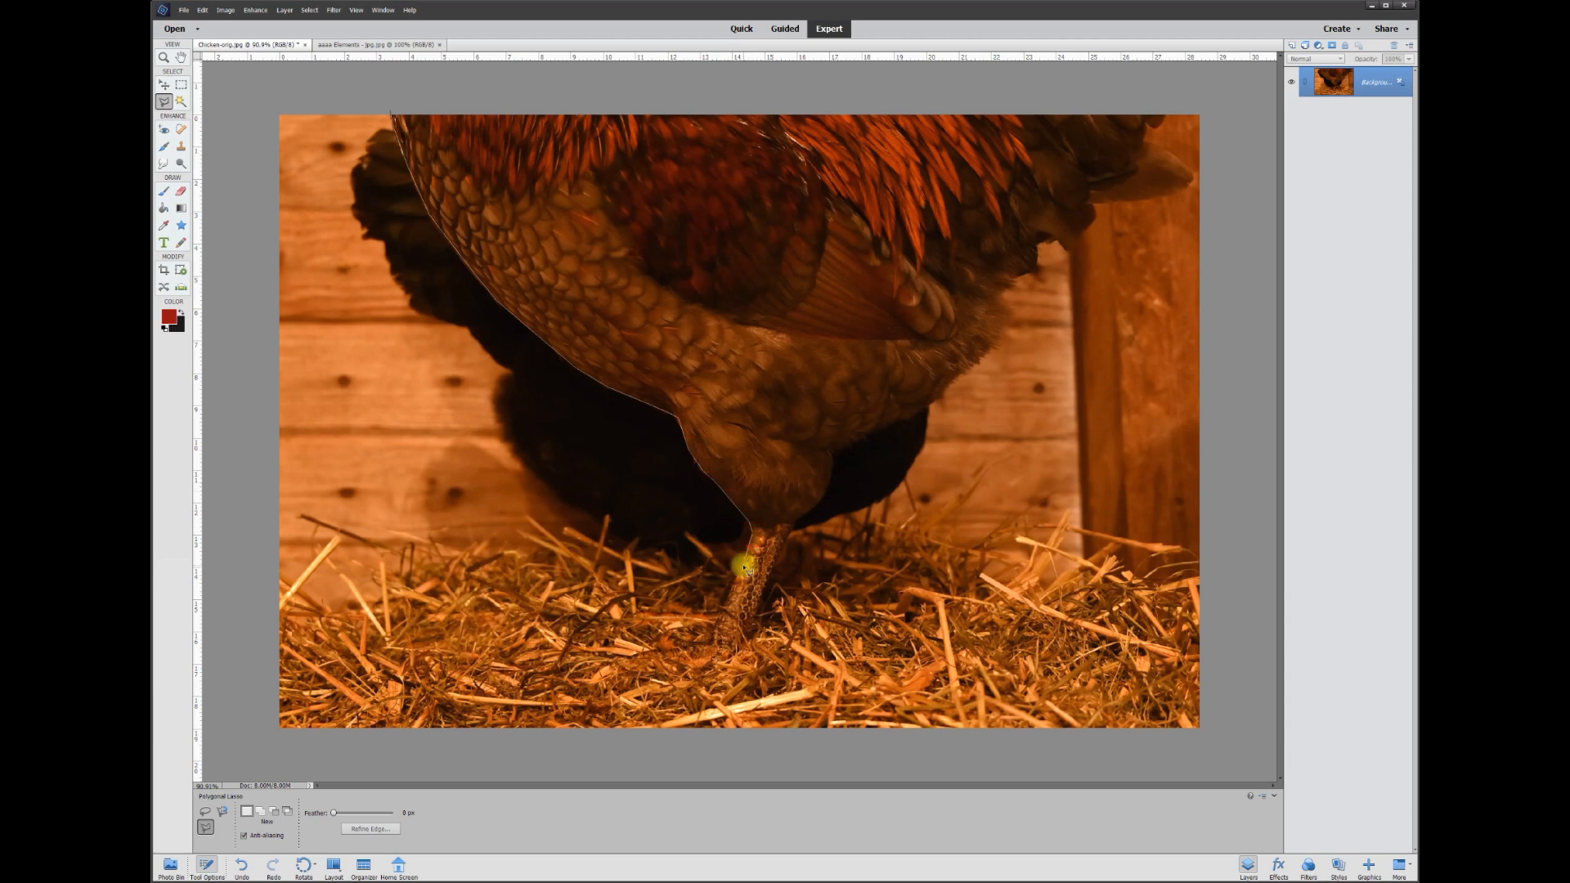
Continue the outline around the leg and along the belly to the tail, closing the selection
left_click(719, 616)
left_click(770, 576)
left_click(798, 515)
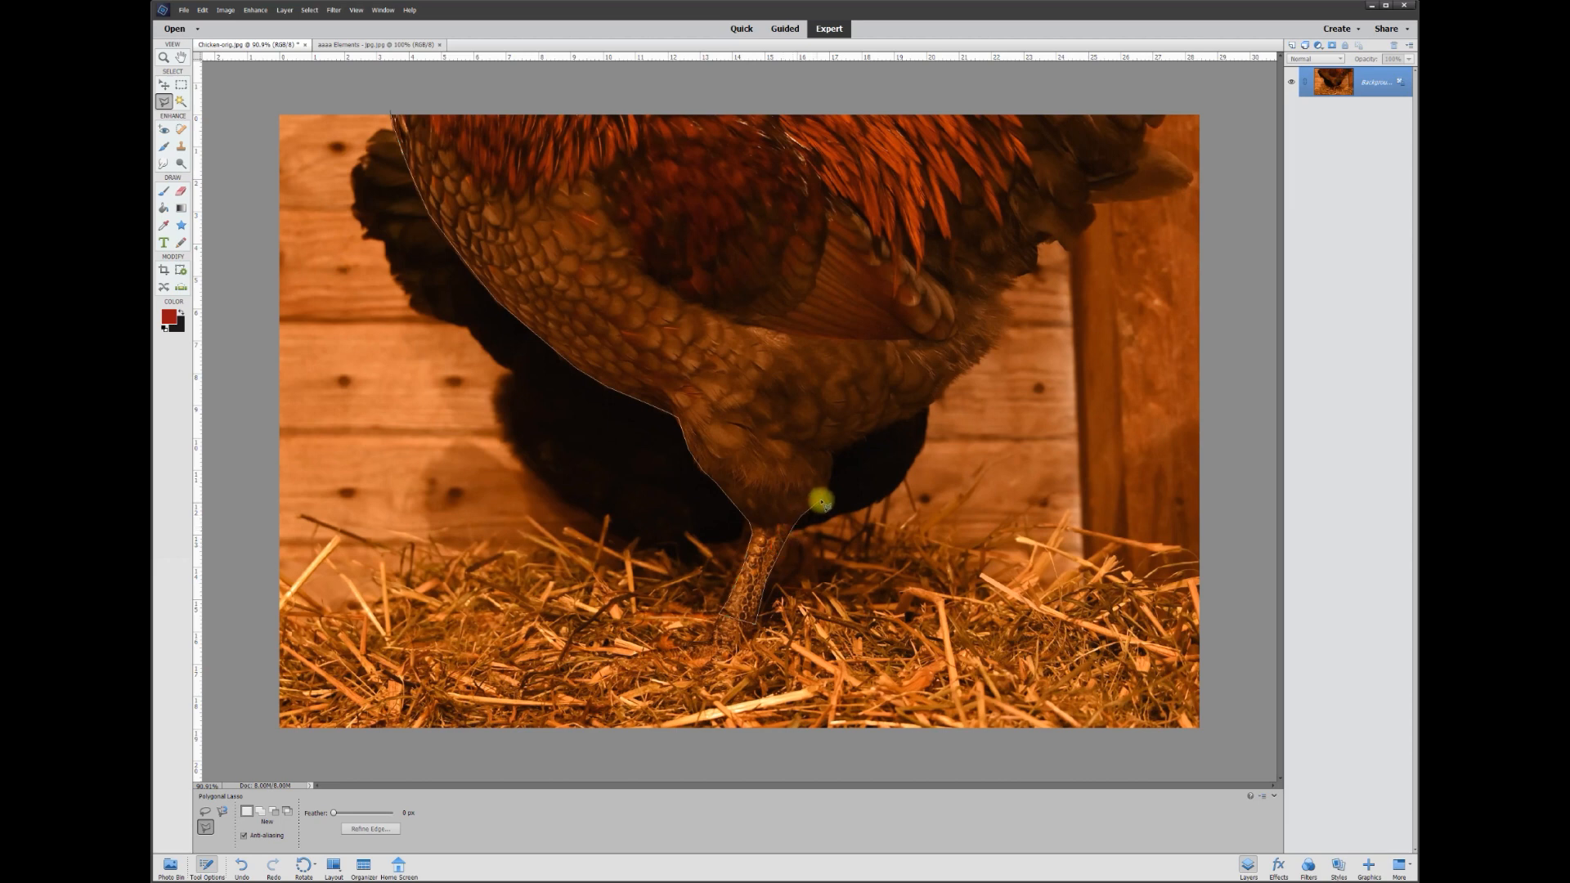
left_click(831, 452)
left_click(948, 406)
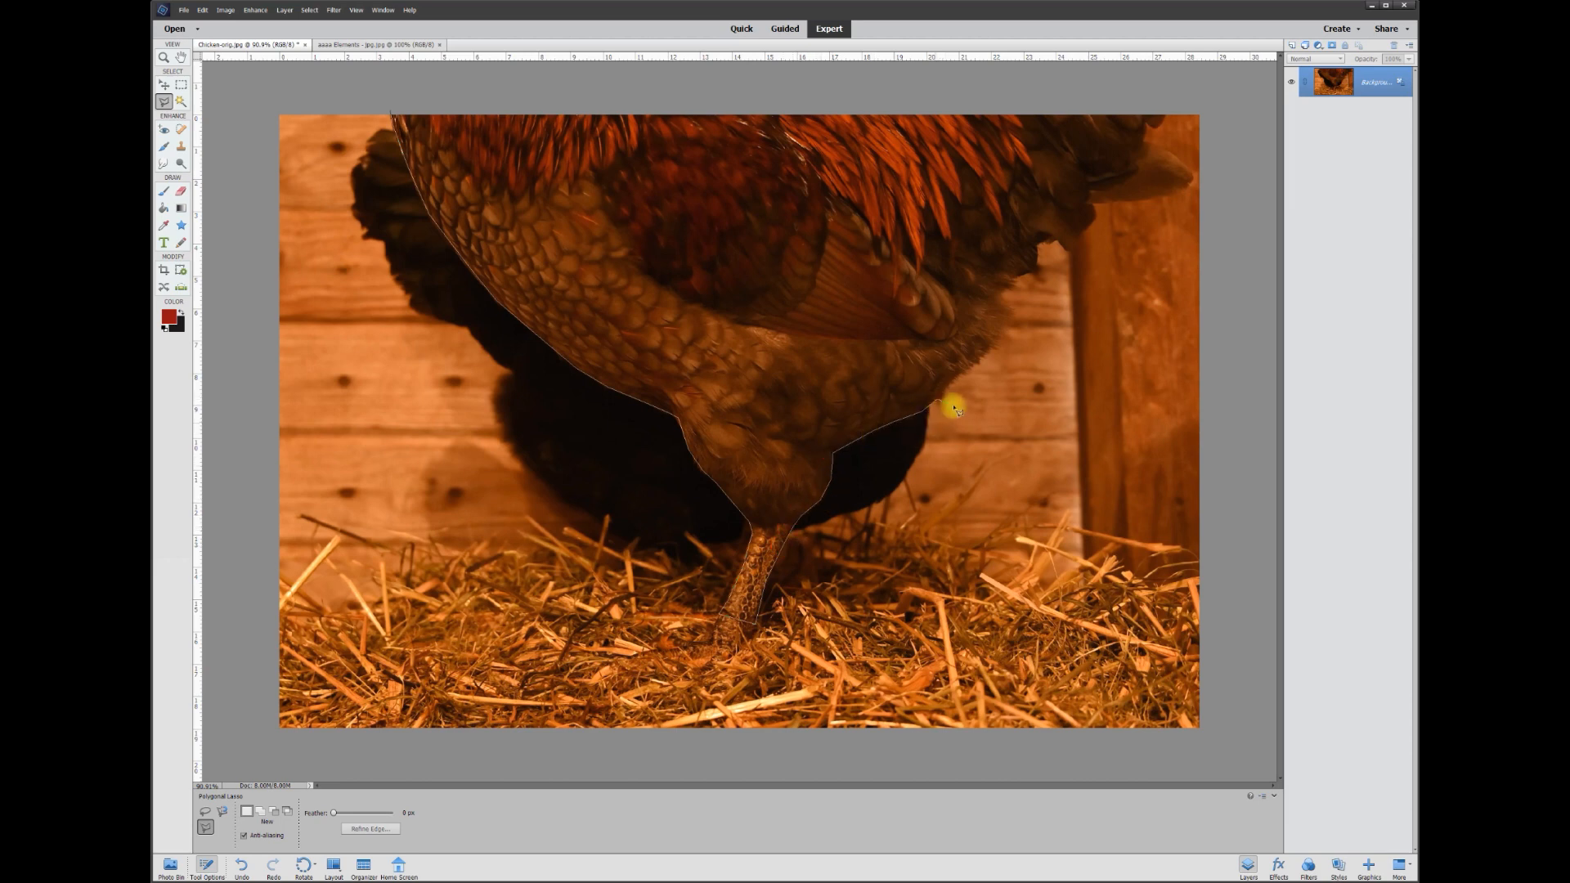
left_click(951, 387)
left_click(1068, 256)
double_click(1069, 100)
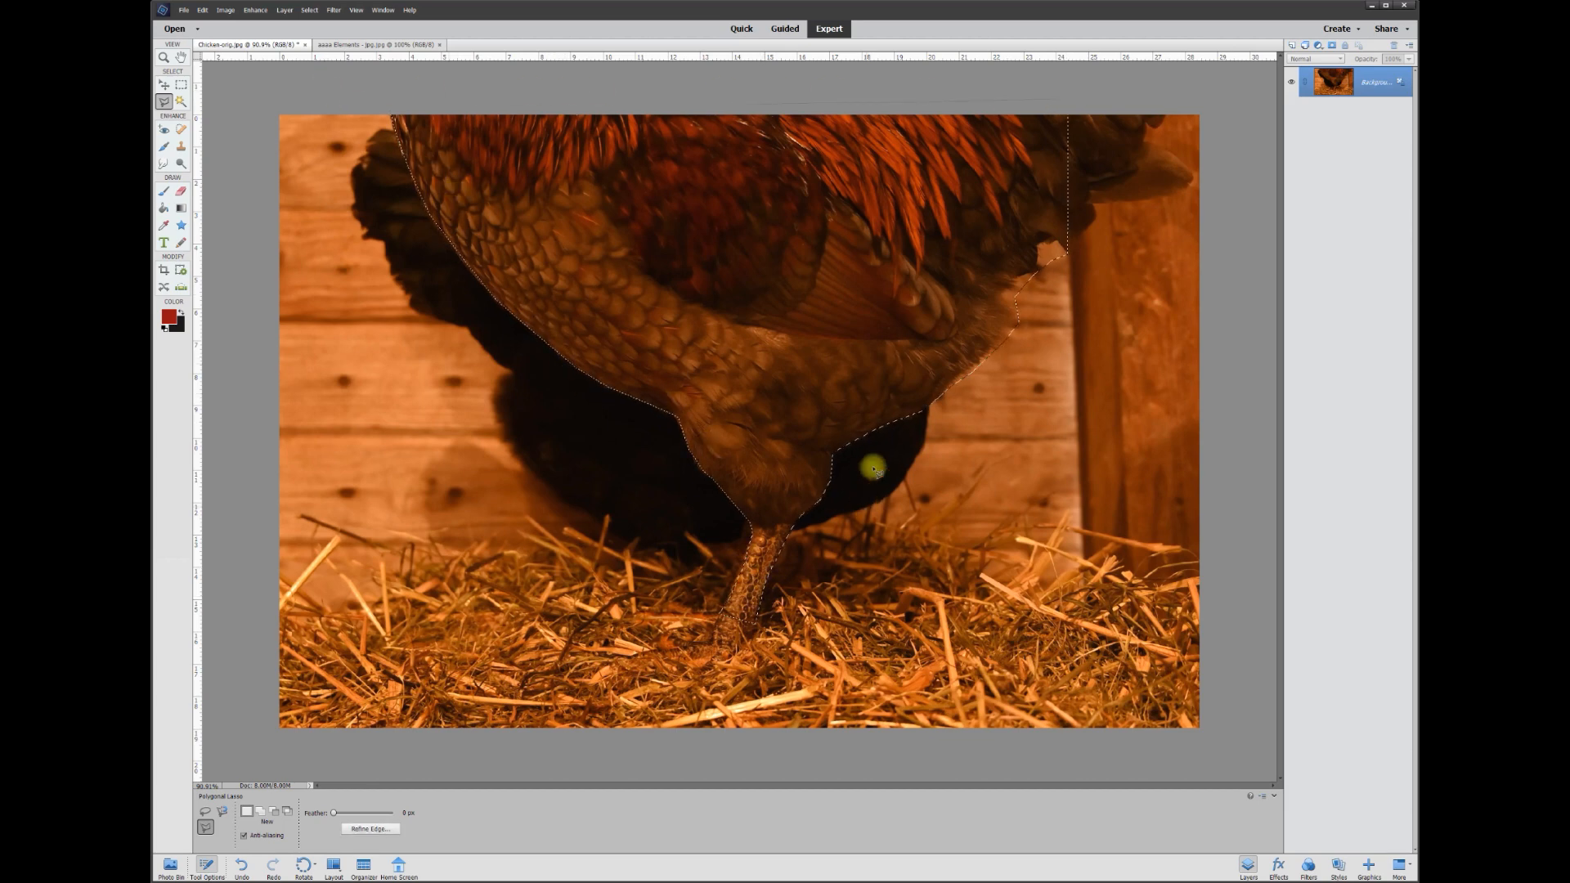
Copy the selected rooster onto a new Layer 1 and toggle layer visibility to check the cutout
right_click(746, 292)
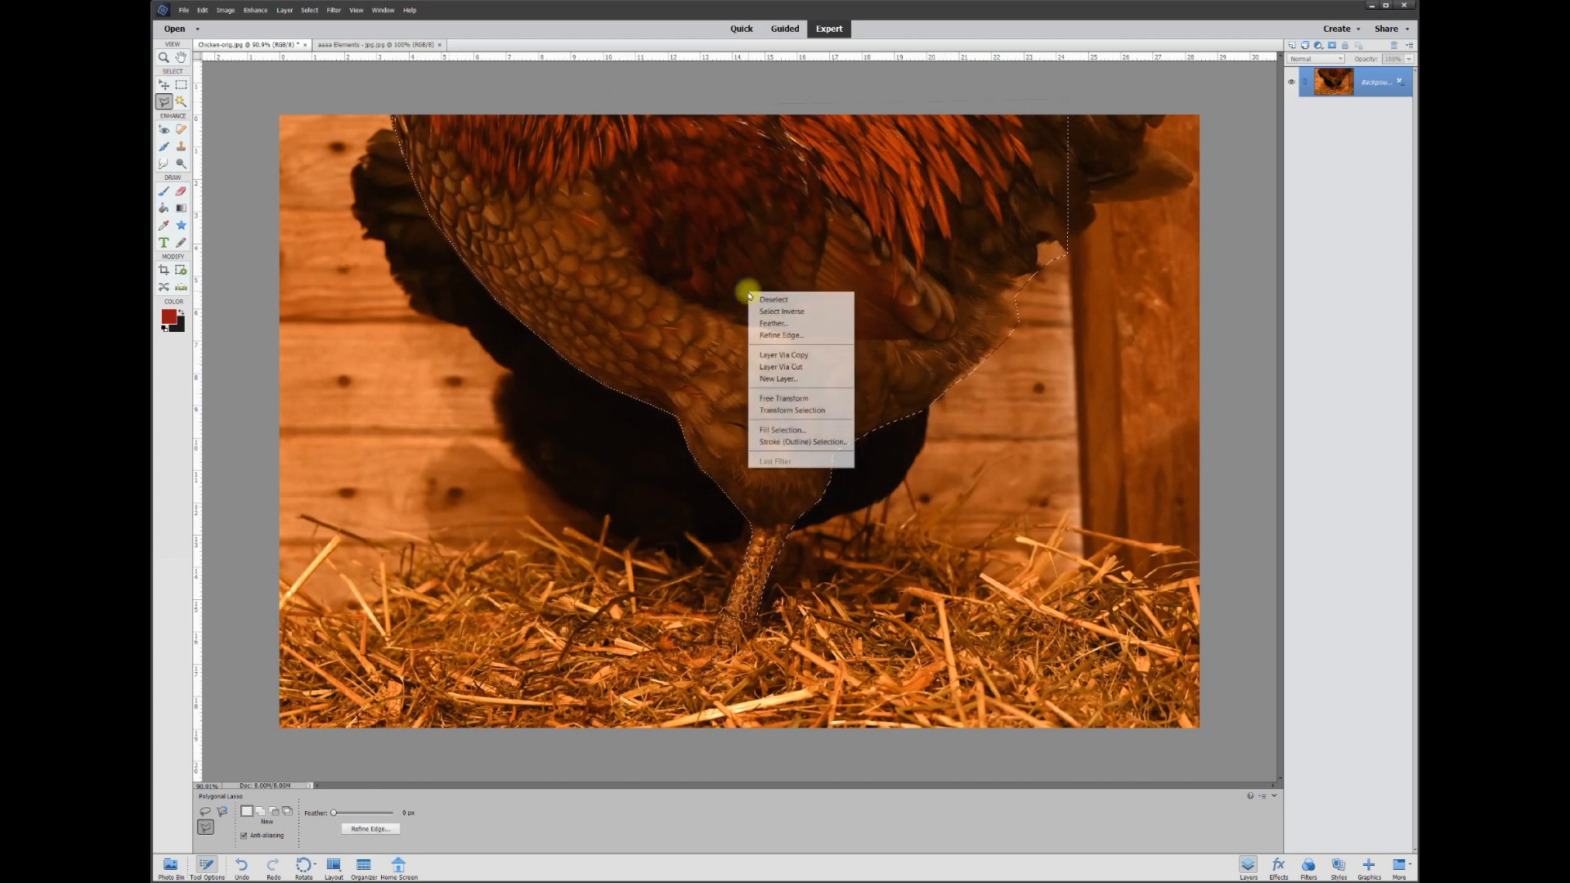
left_click(785, 355)
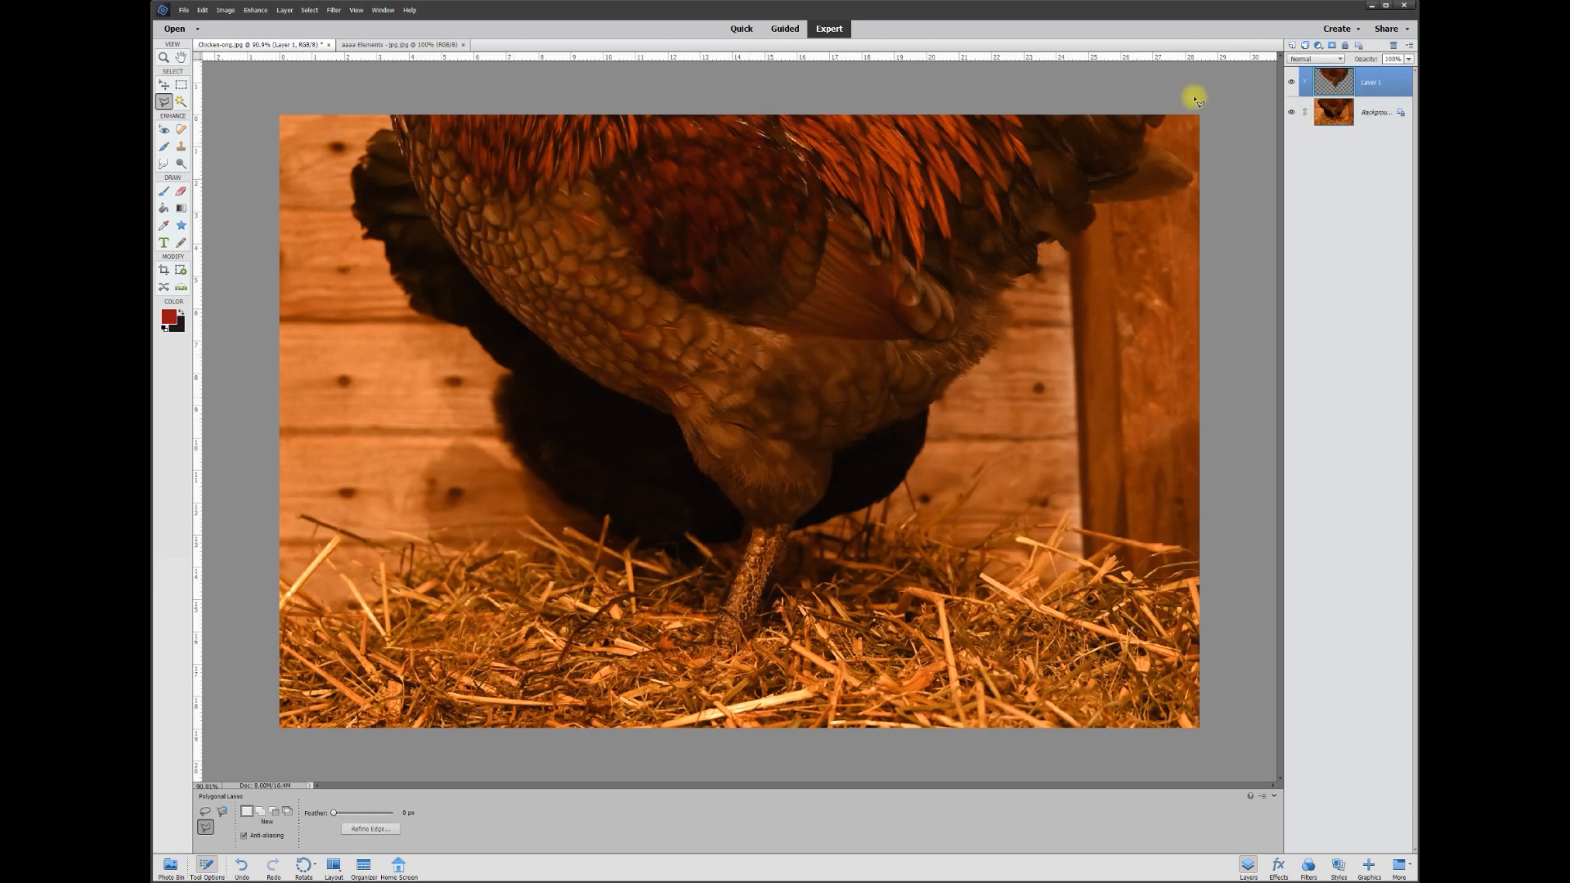
left_click(1291, 113)
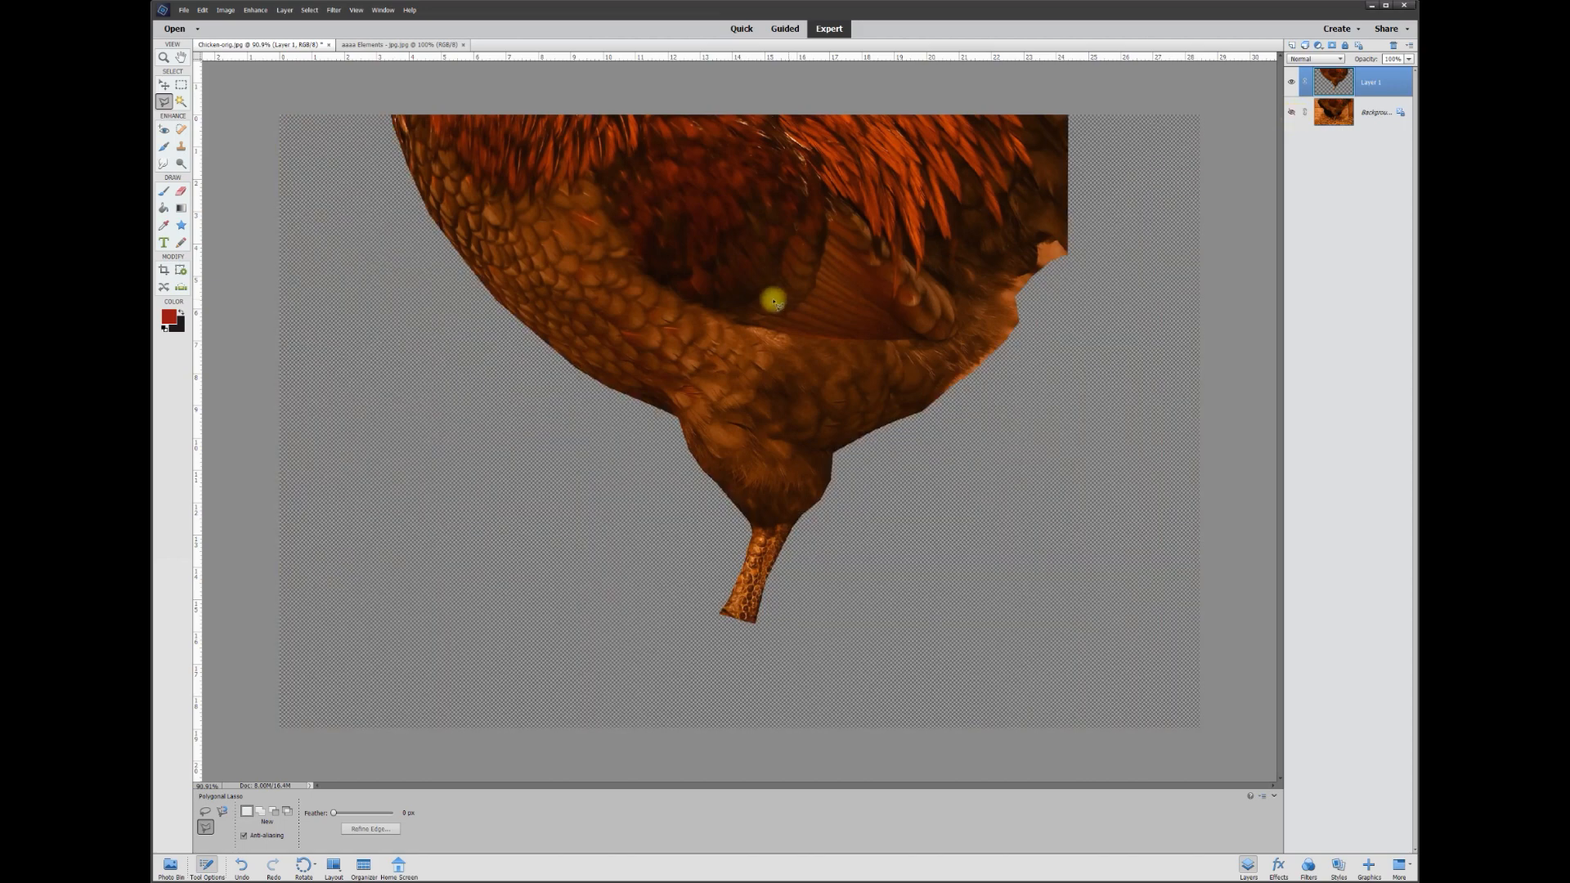
left_click(1292, 82)
left_click(1292, 83)
left_click(1292, 83)
left_click(1293, 83)
left_click(1291, 113)
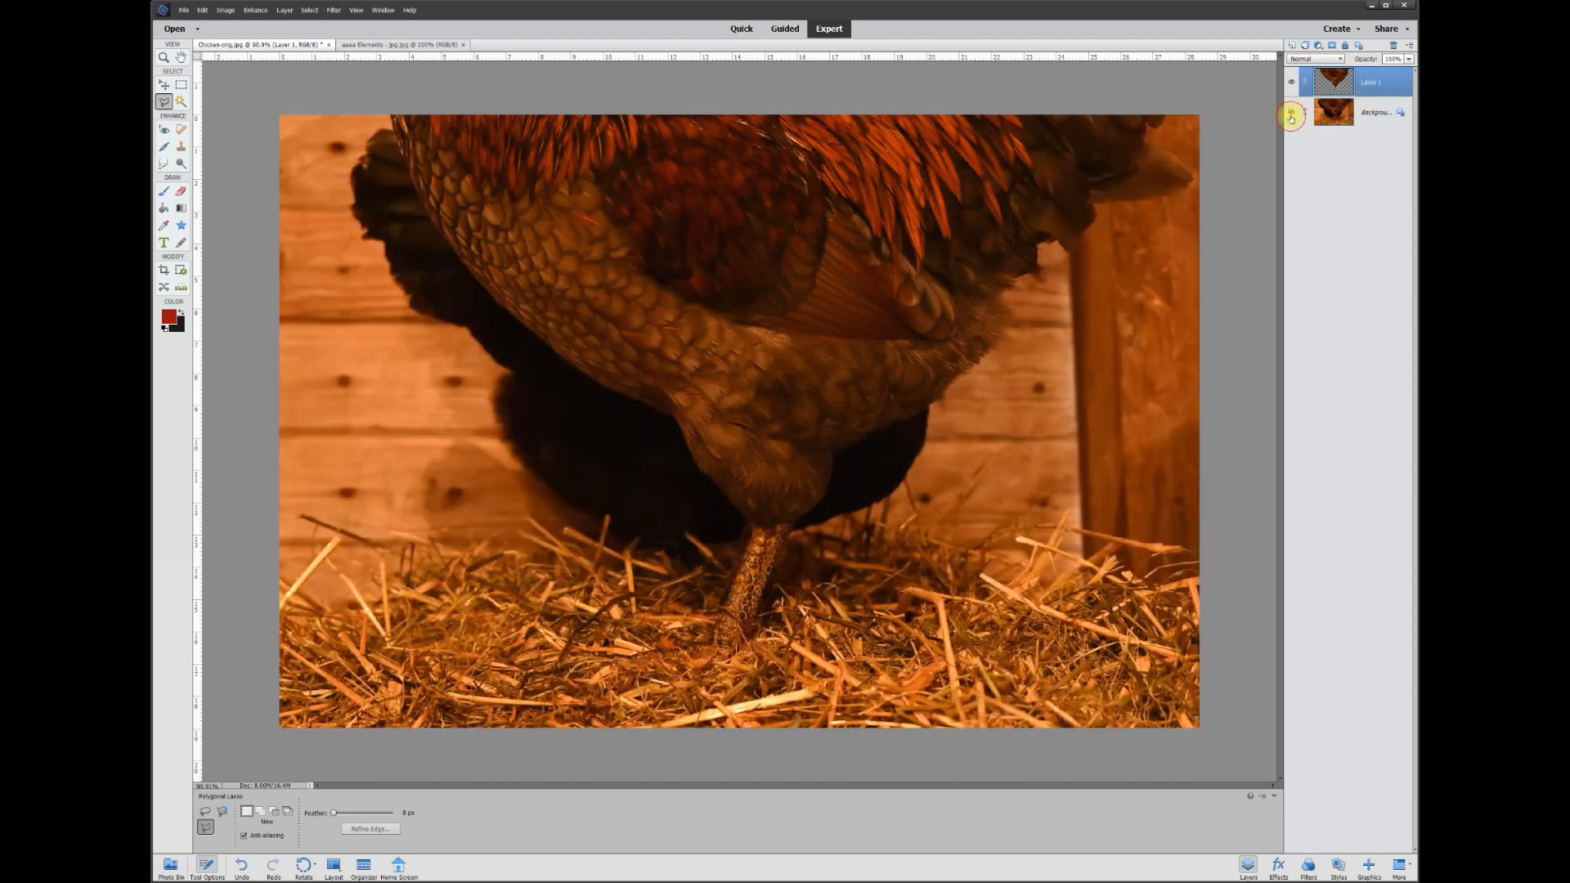
Convert the Background into an editable Layer 0 and recheck the cutout against it
left_click(1373, 114)
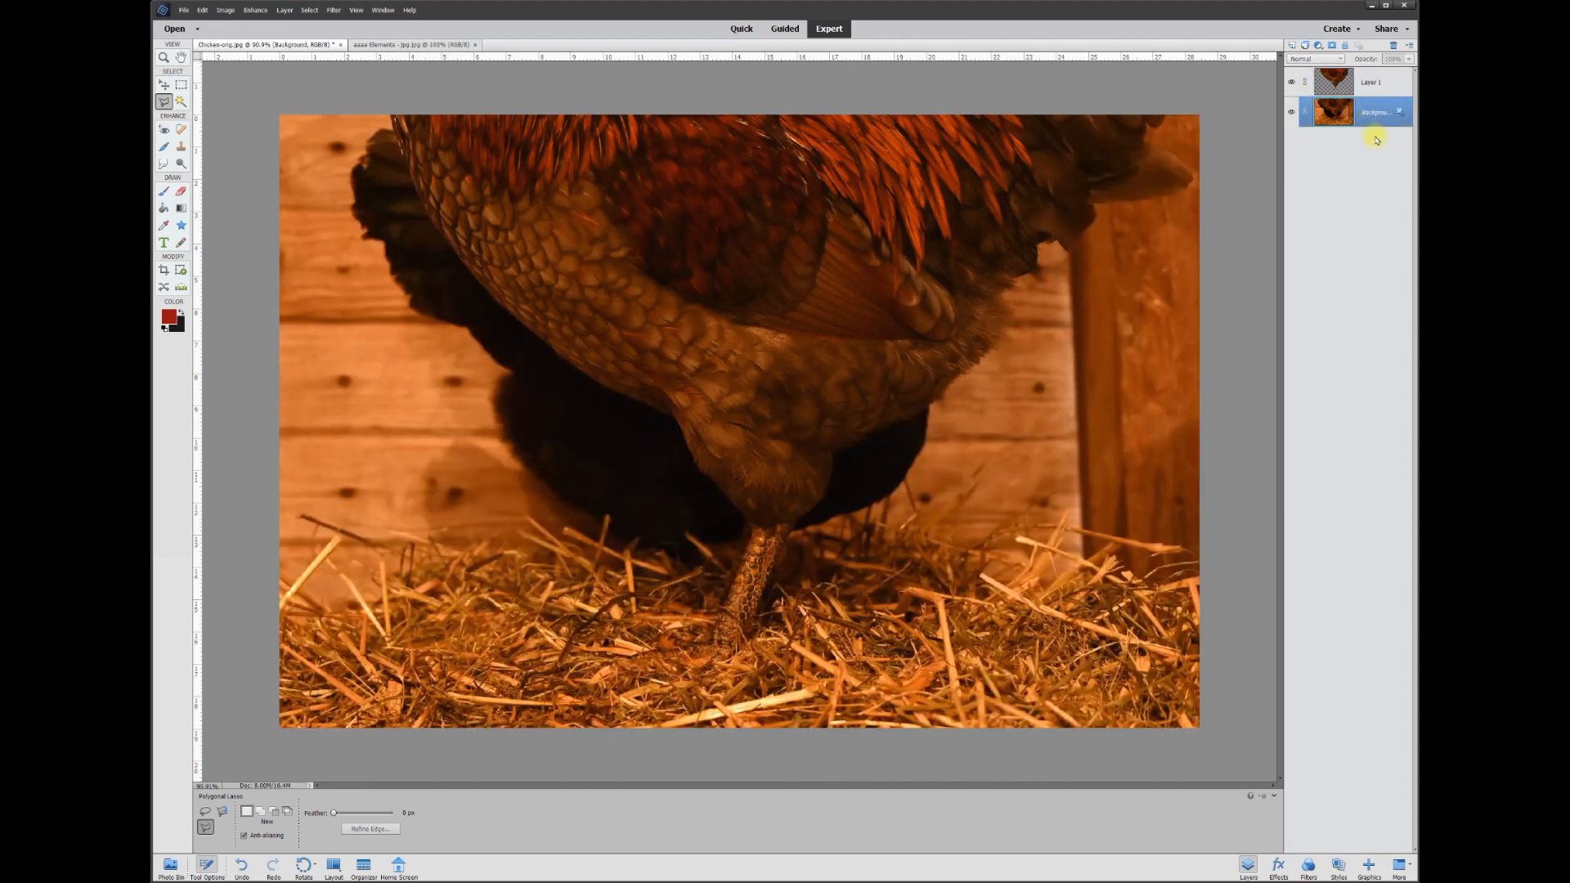
left_click(1401, 117)
left_click(1291, 114)
left_click(1290, 114)
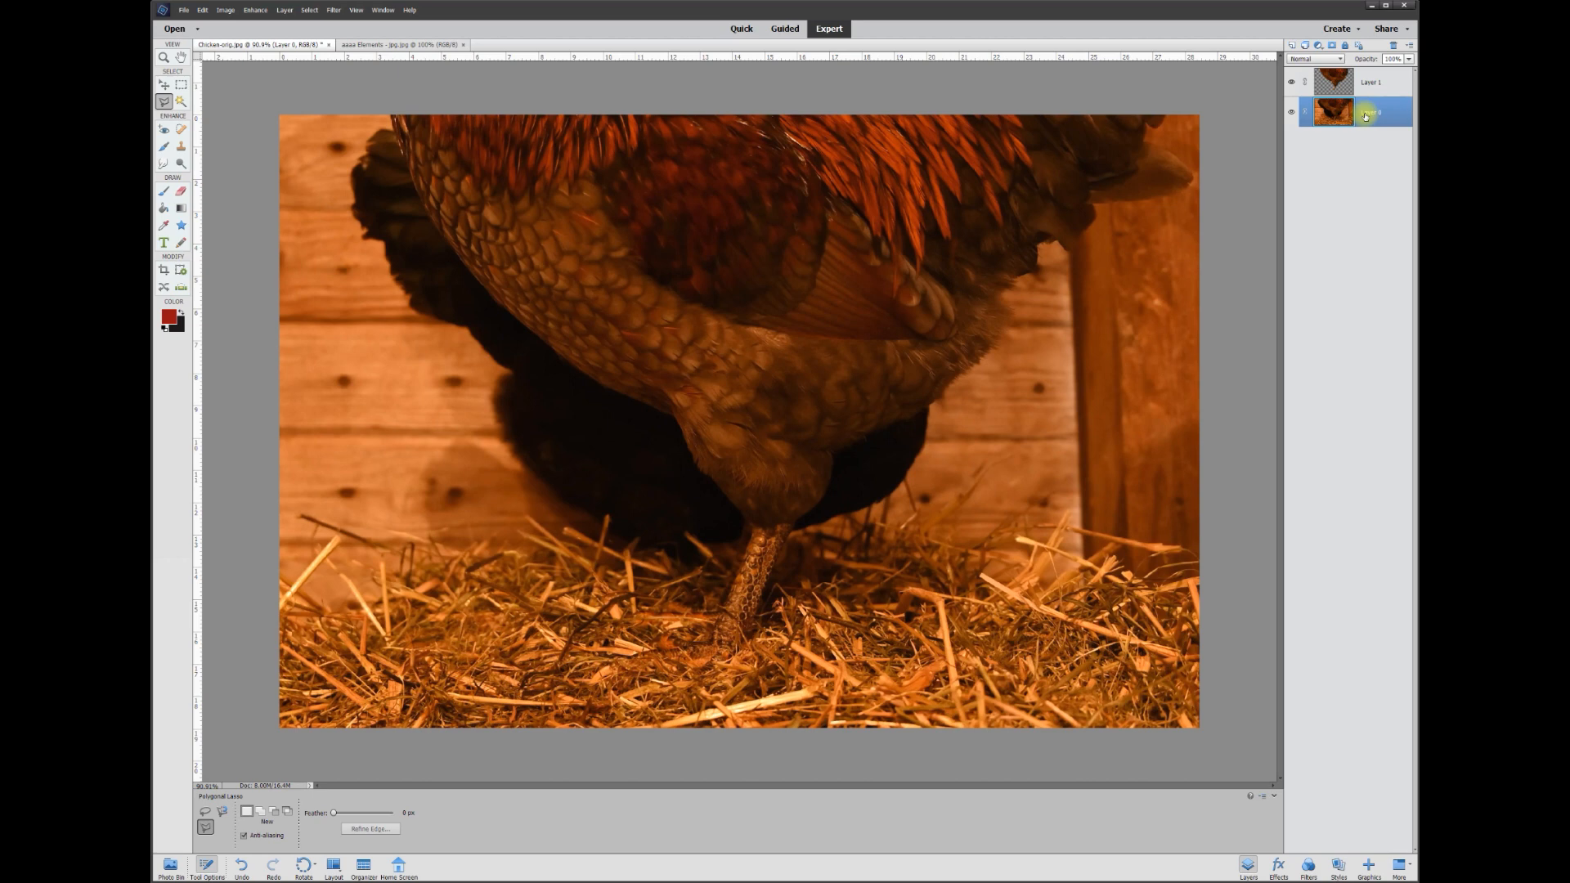
left_click(180, 147)
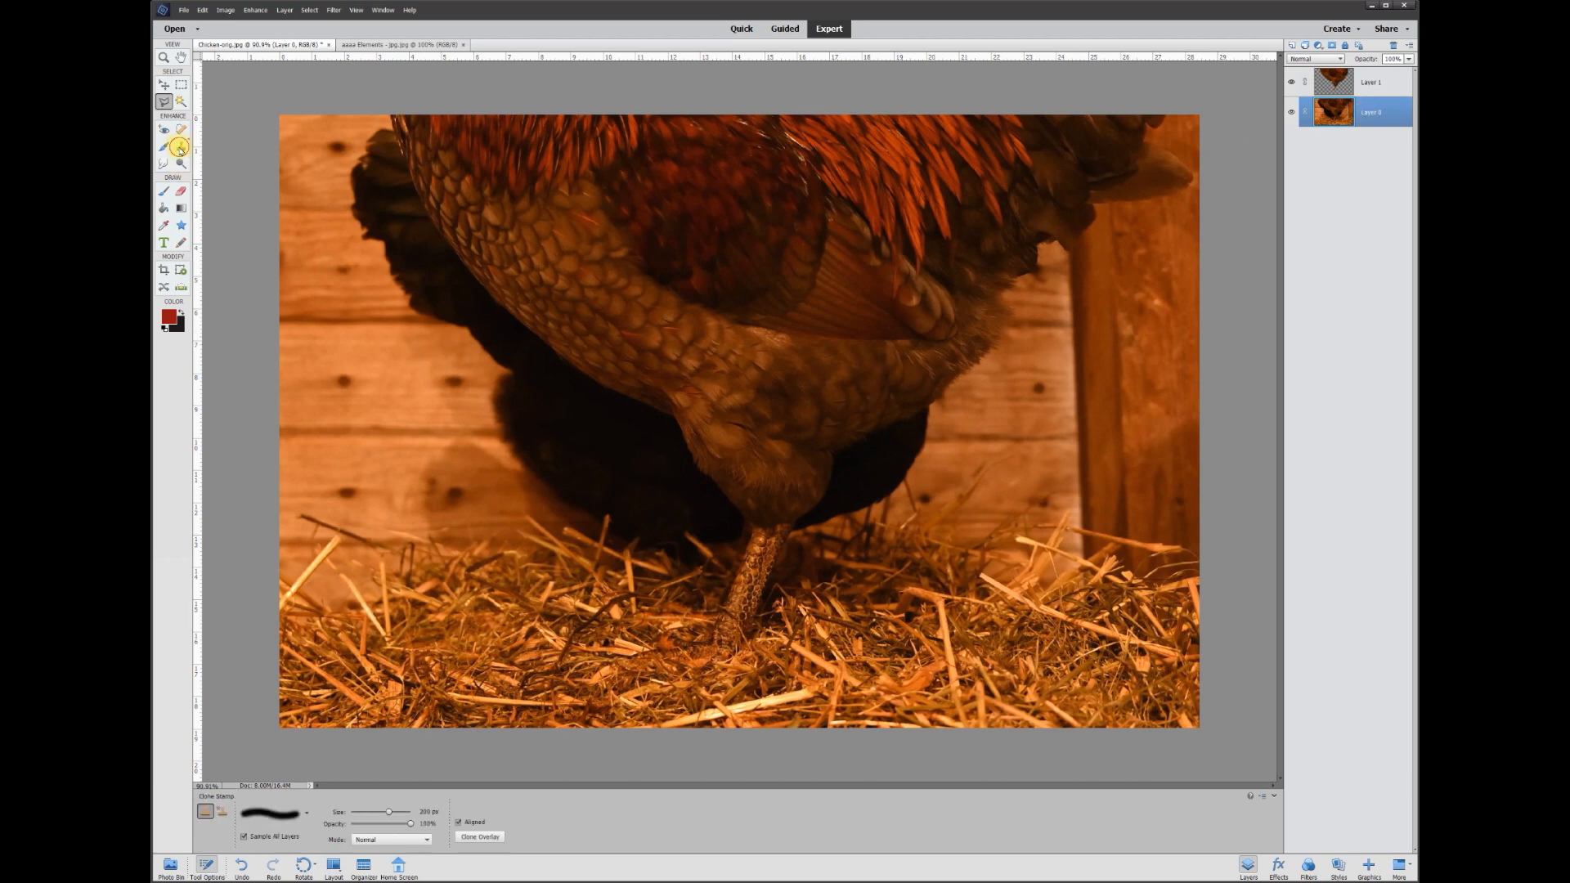
Set the Clone Stamp brush size to 200 px
key("bracketleft")
key("bracketleft")
key("bracketleft")
key("bracketleft")
key("bracketleft")
key("bracketleft")
key("bracketleft")
key("bracketleft")
key("bracketleft")
left_click(424, 812)
type("200")
key("Return")
Clone wooden wall texture across the hen's body, toggling Layer 1 to inspect the result
mouse_move(526, 427)
left_mouse_down()
mouse_move(508, 439)
mouse_move(693, 436)
left_mouse_up()
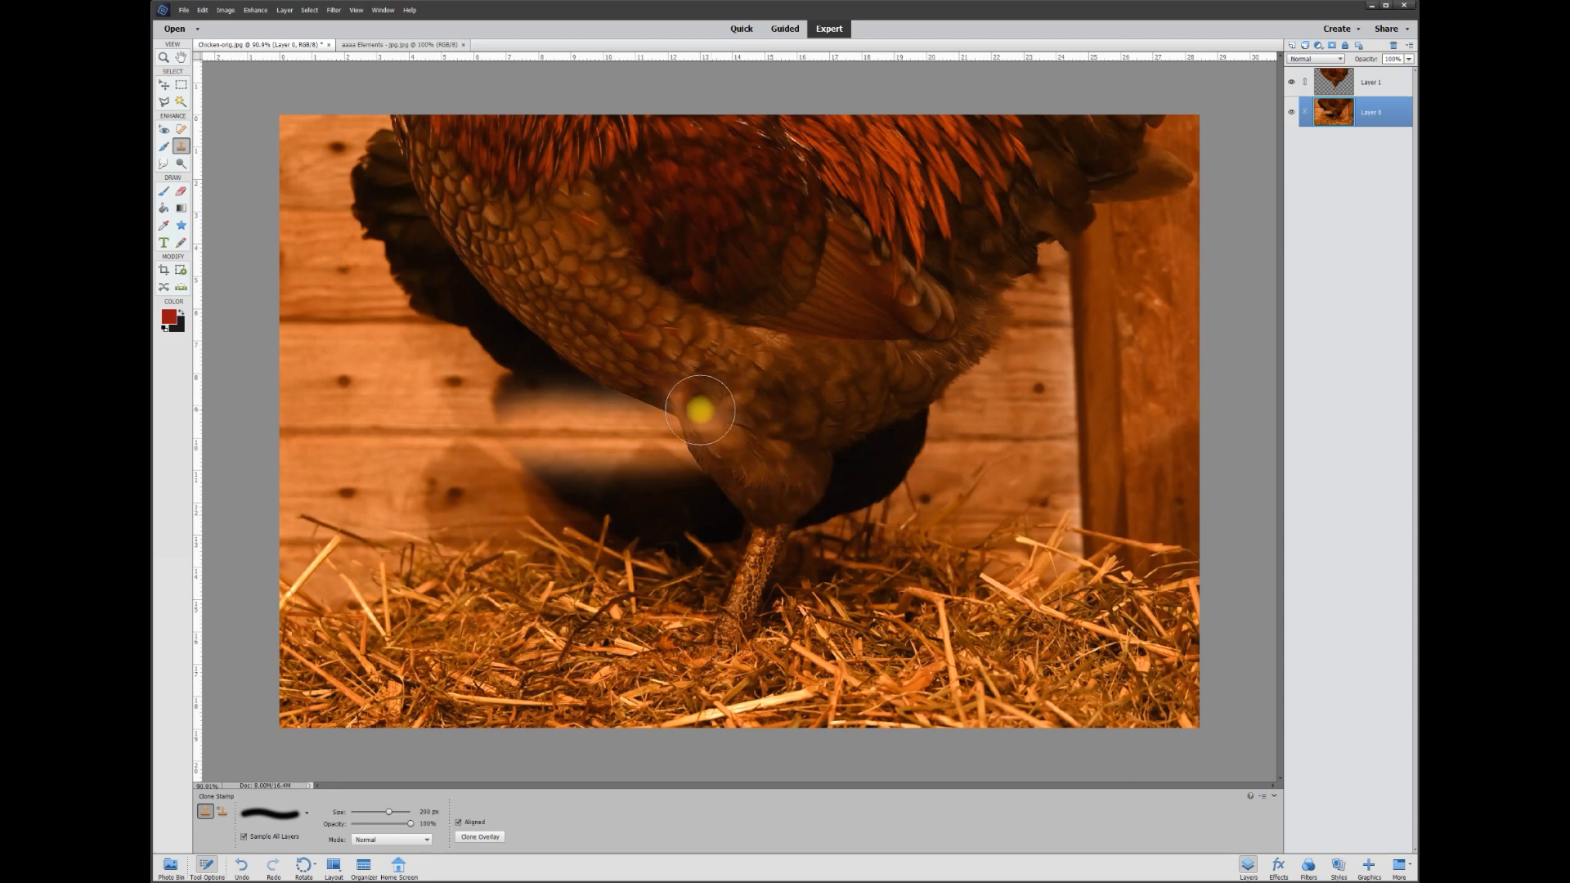
left_click(1293, 84)
left_click(1292, 84)
left_click(1293, 84)
left_click(1292, 84)
left_click(1292, 85)
left_click(1292, 84)
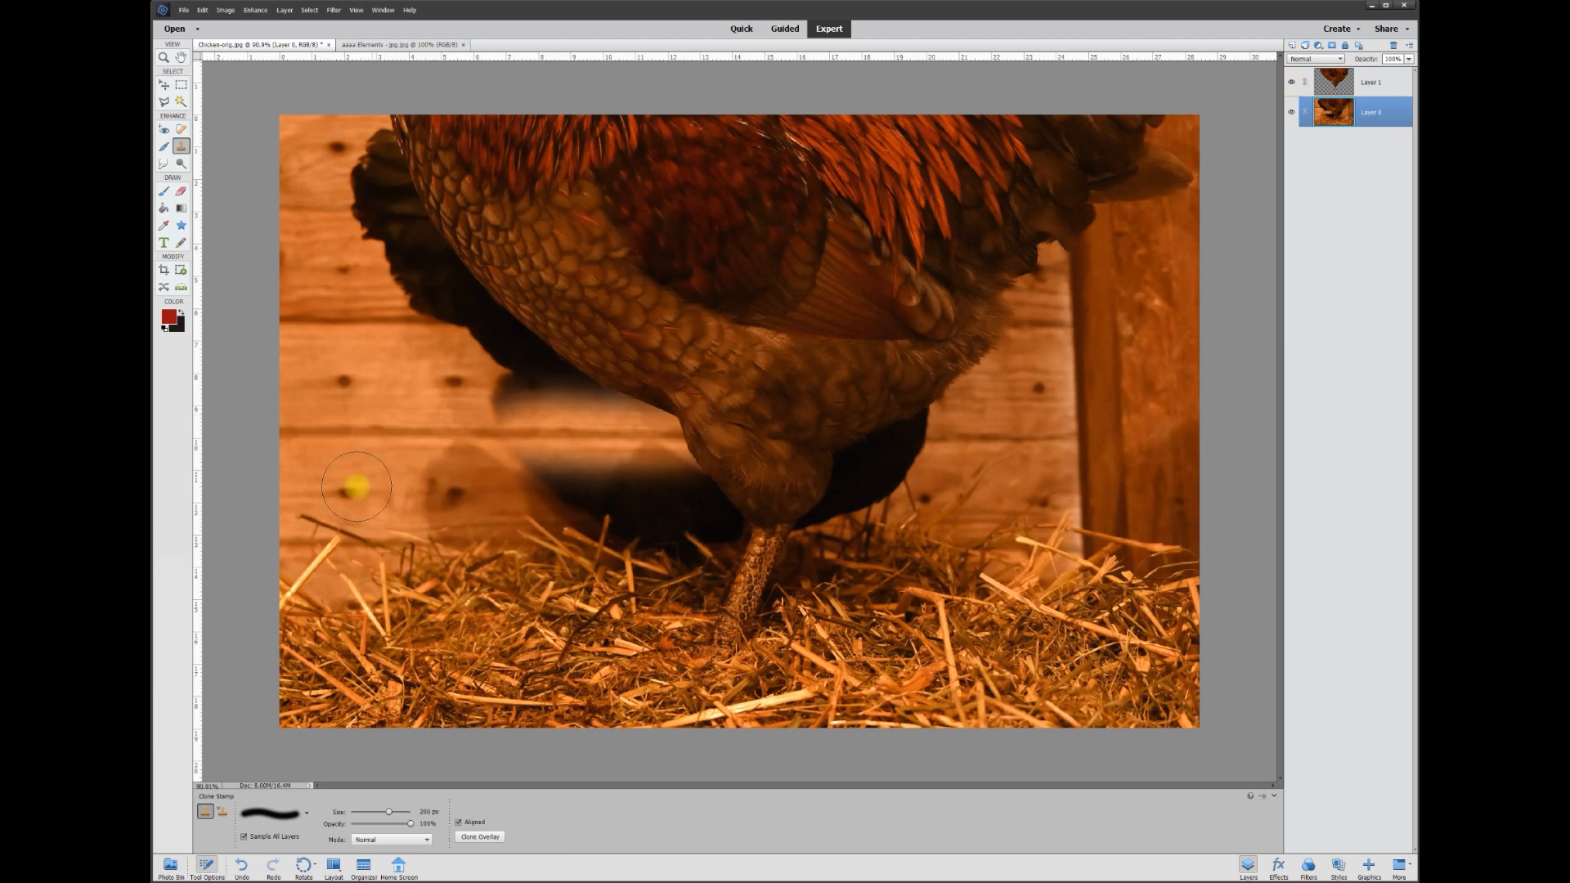
left_click_drag(332, 472, 719, 466)
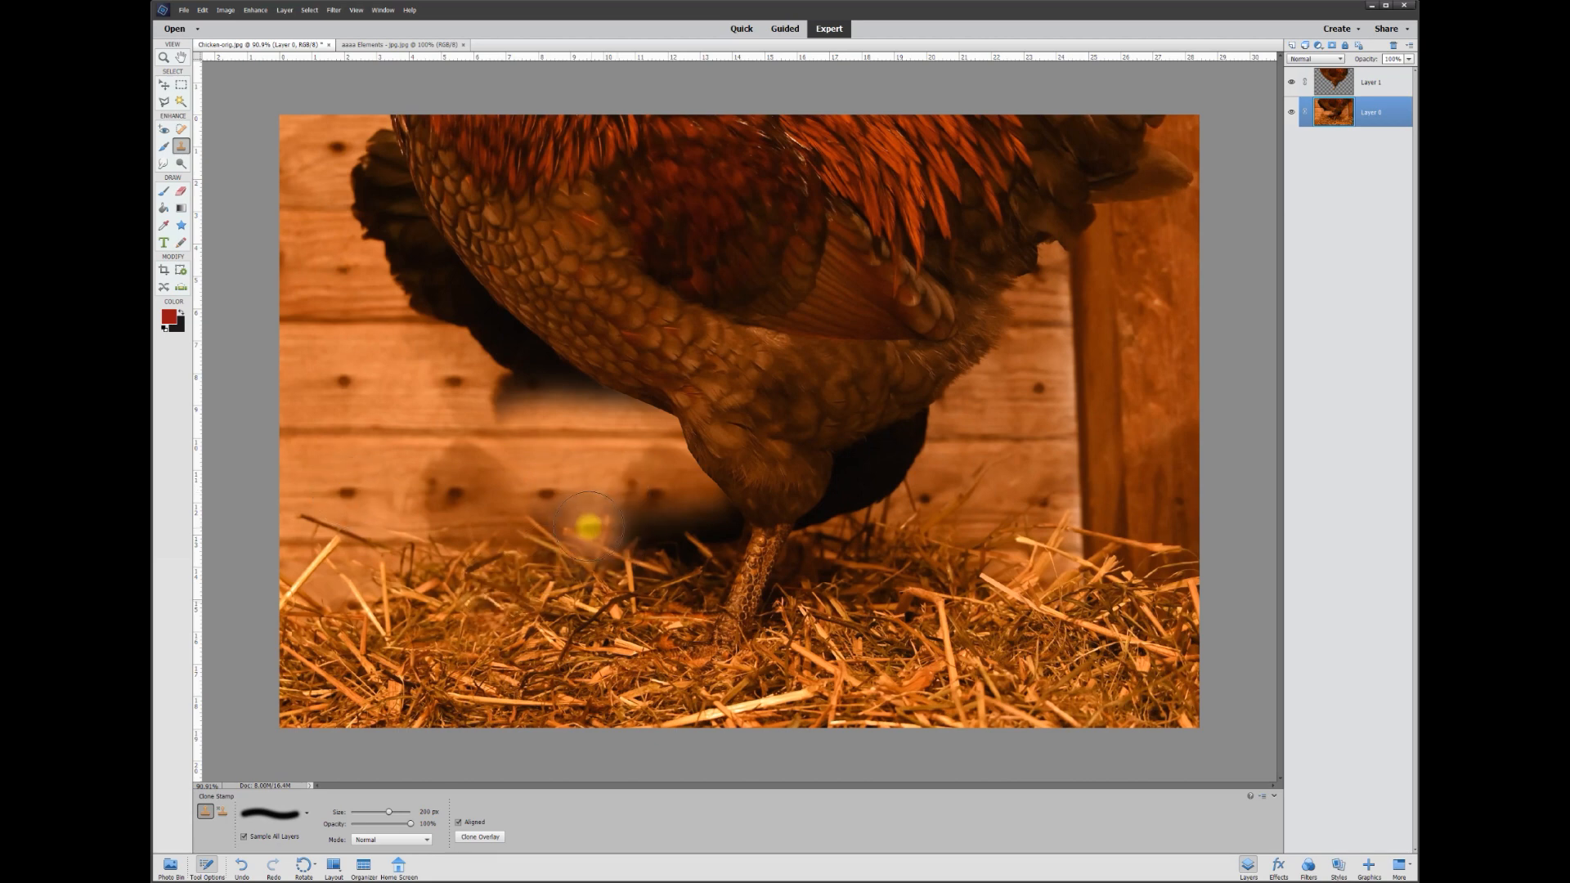
Paint wood-plank strokes over the hen's lower body beside the rooster's belly and near the straw
left_click_drag(549, 493, 743, 494)
mouse_move(458, 522)
left_mouse_down()
mouse_move(747, 538)
mouse_move(612, 533)
mouse_move(734, 531)
mouse_move(646, 577)
left_mouse_up()
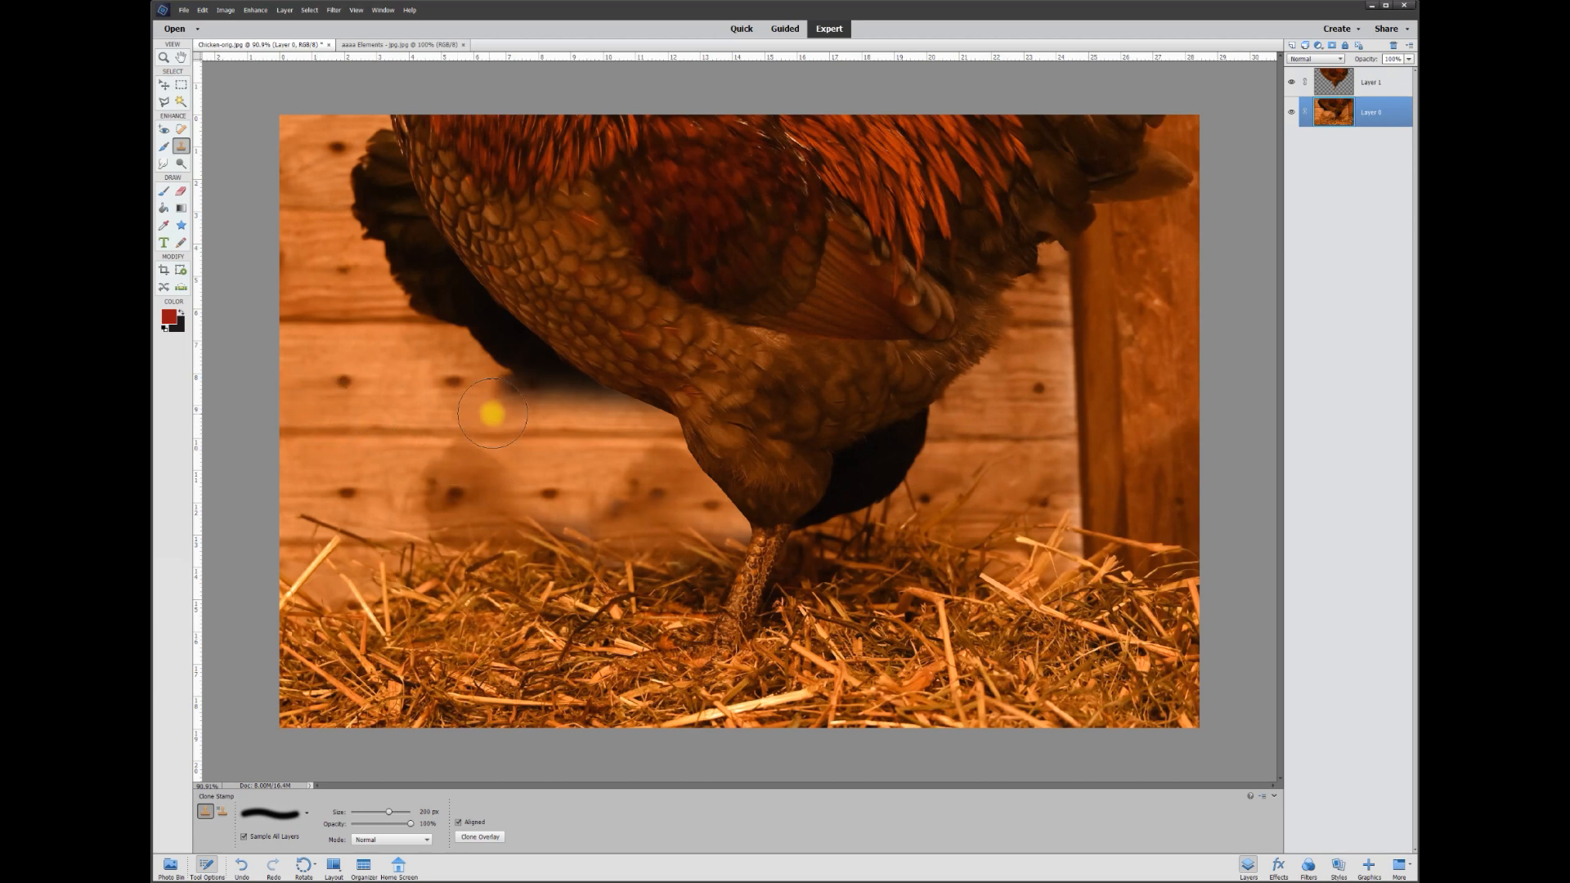
left_click_drag(492, 413, 648, 403)
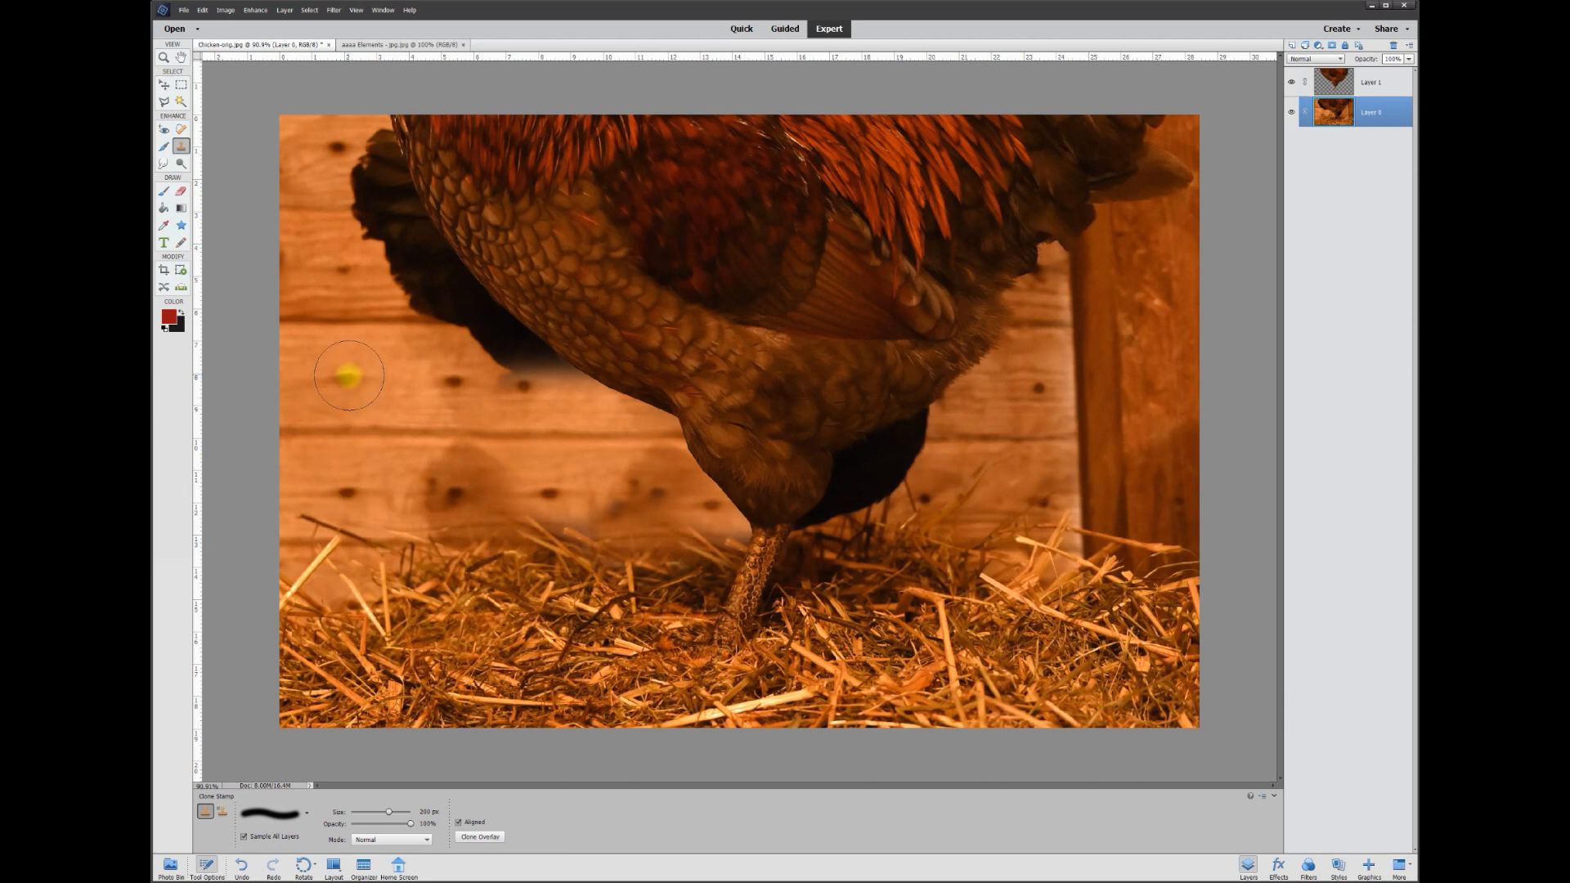
mouse_move(349, 376)
left_mouse_down()
mouse_move(588, 380)
mouse_move(606, 405)
left_mouse_up()
mouse_move(351, 294)
left_mouse_down()
mouse_move(459, 319)
mouse_move(343, 315)
mouse_move(354, 326)
left_mouse_up()
Sample new wall spots and clone wood over the dark patches left of the rooster up to the top edge
left_click(383, 431, "alt")
left_click_drag(510, 324, 505, 320)
left_click_drag(652, 570, 654, 595)
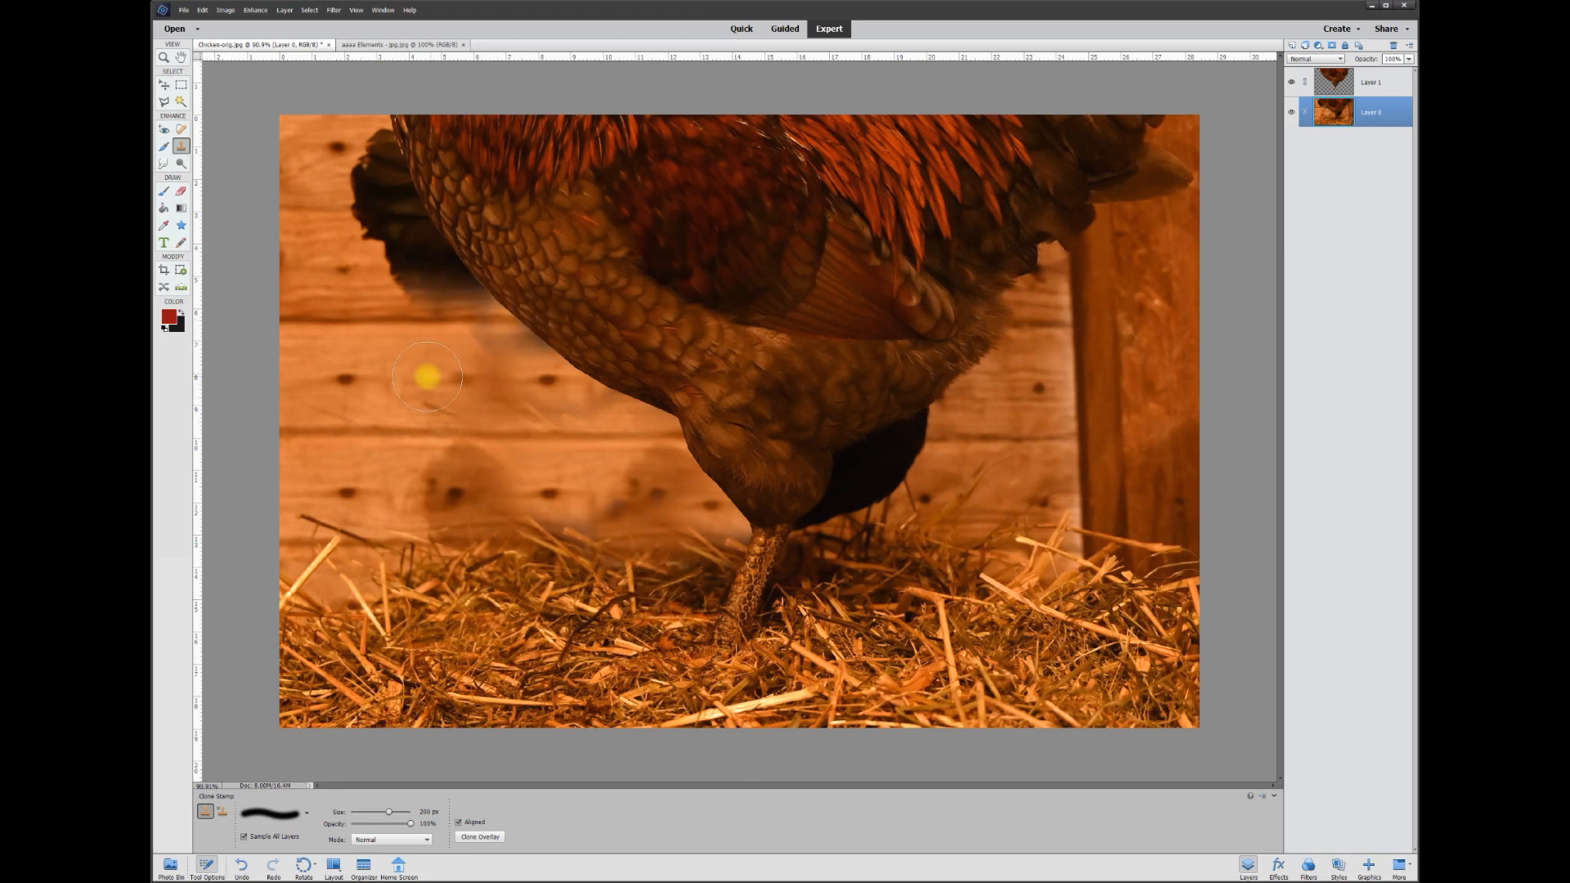
left_click(349, 380)
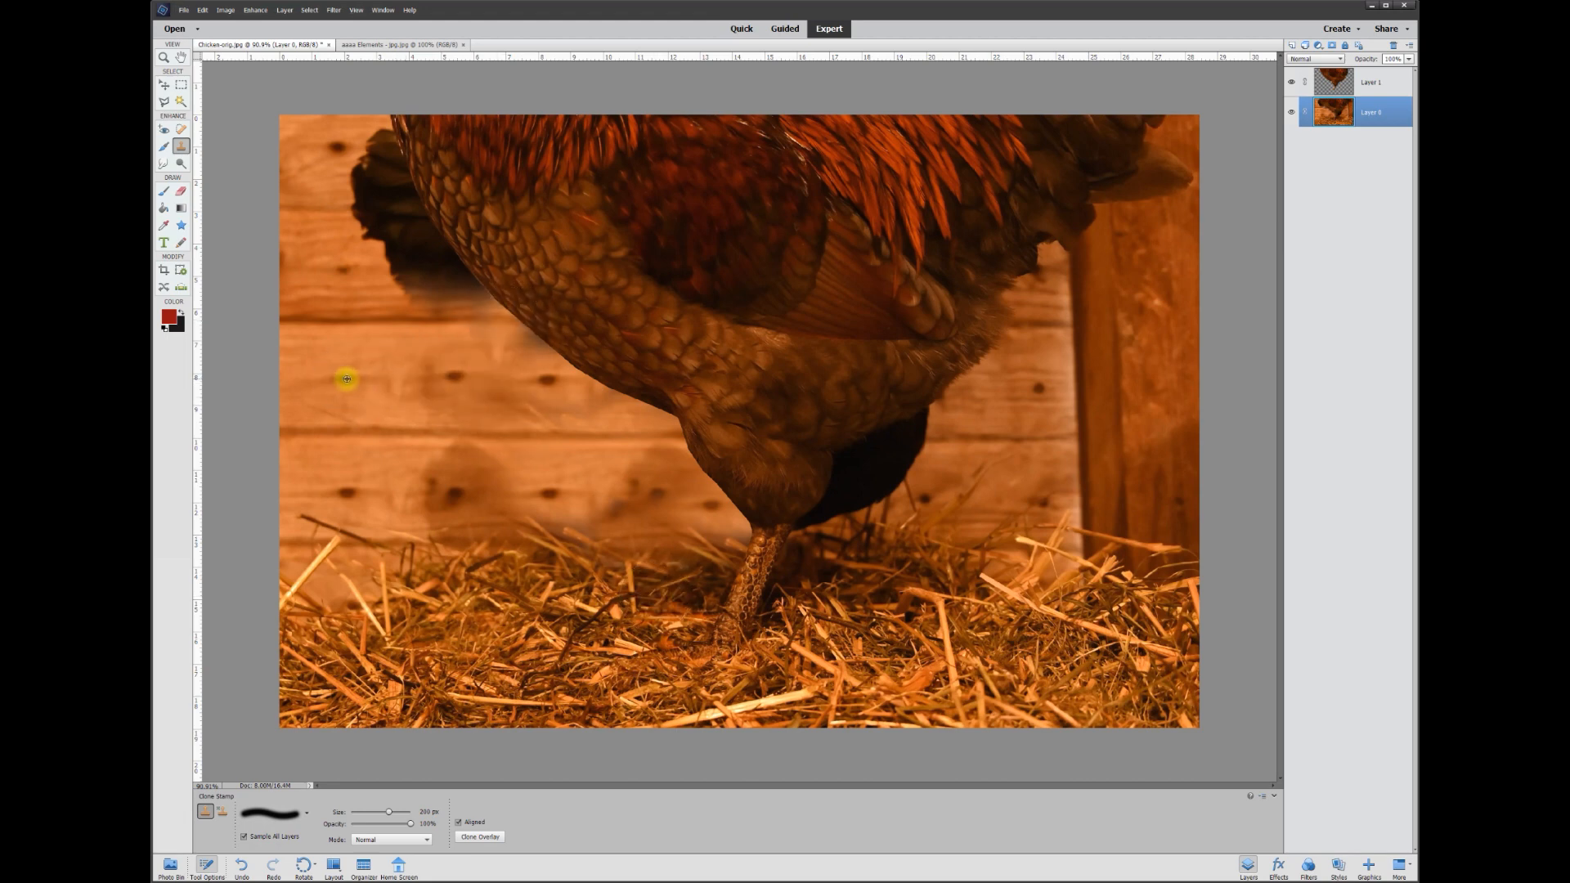
mouse_move(345, 378)
left_mouse_down()
mouse_move(354, 265)
mouse_move(455, 262)
mouse_move(462, 276)
mouse_move(420, 271)
left_mouse_up()
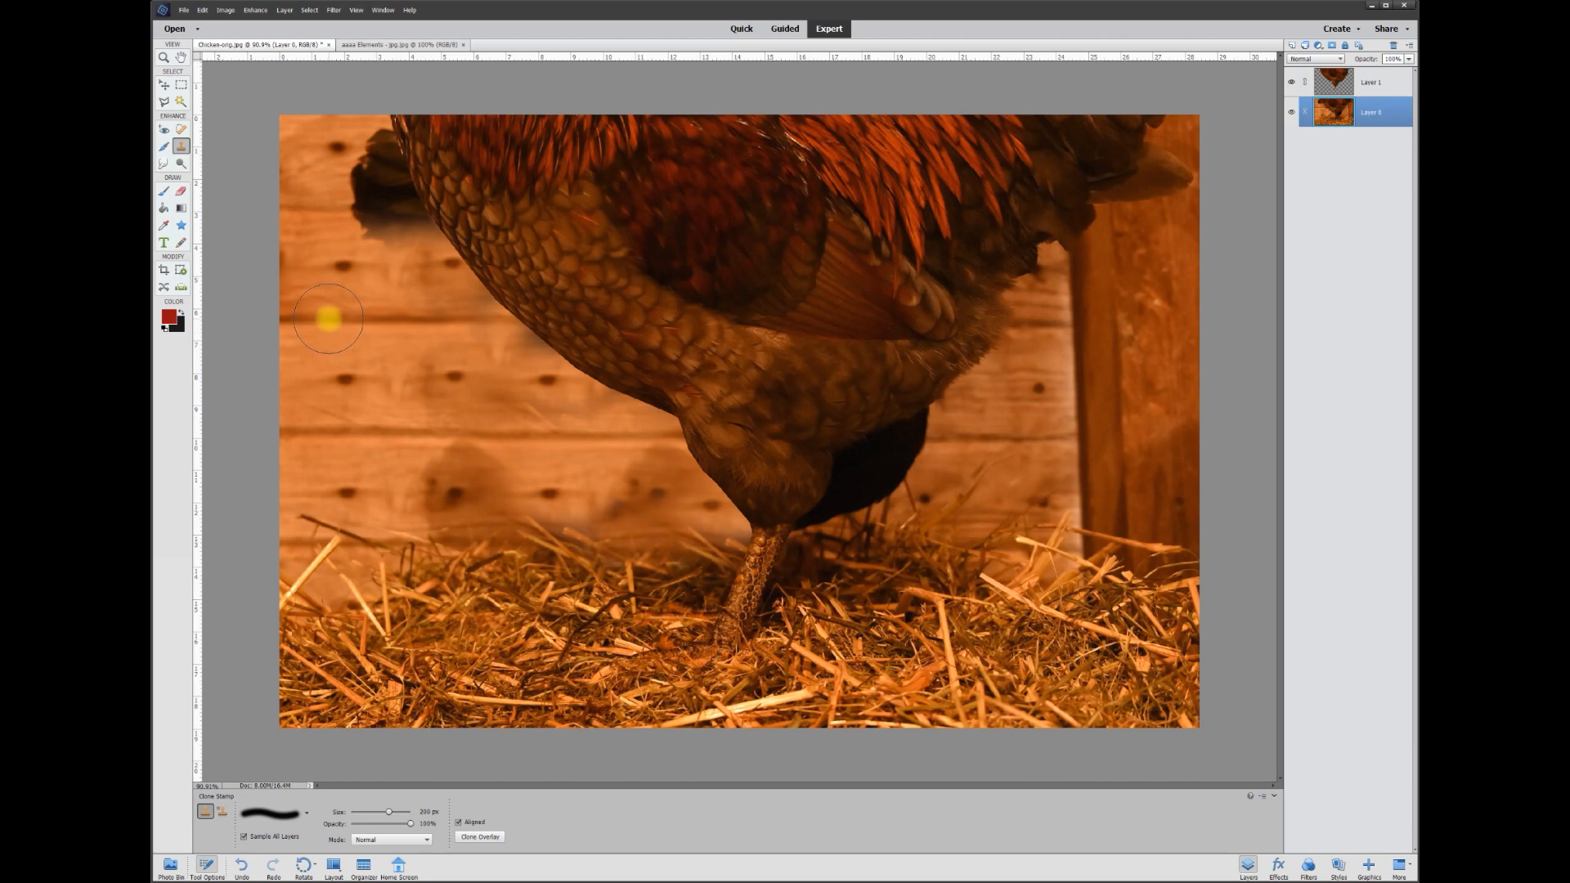
mouse_move(308, 209)
left_mouse_down()
mouse_move(421, 211)
mouse_move(327, 210)
left_mouse_up()
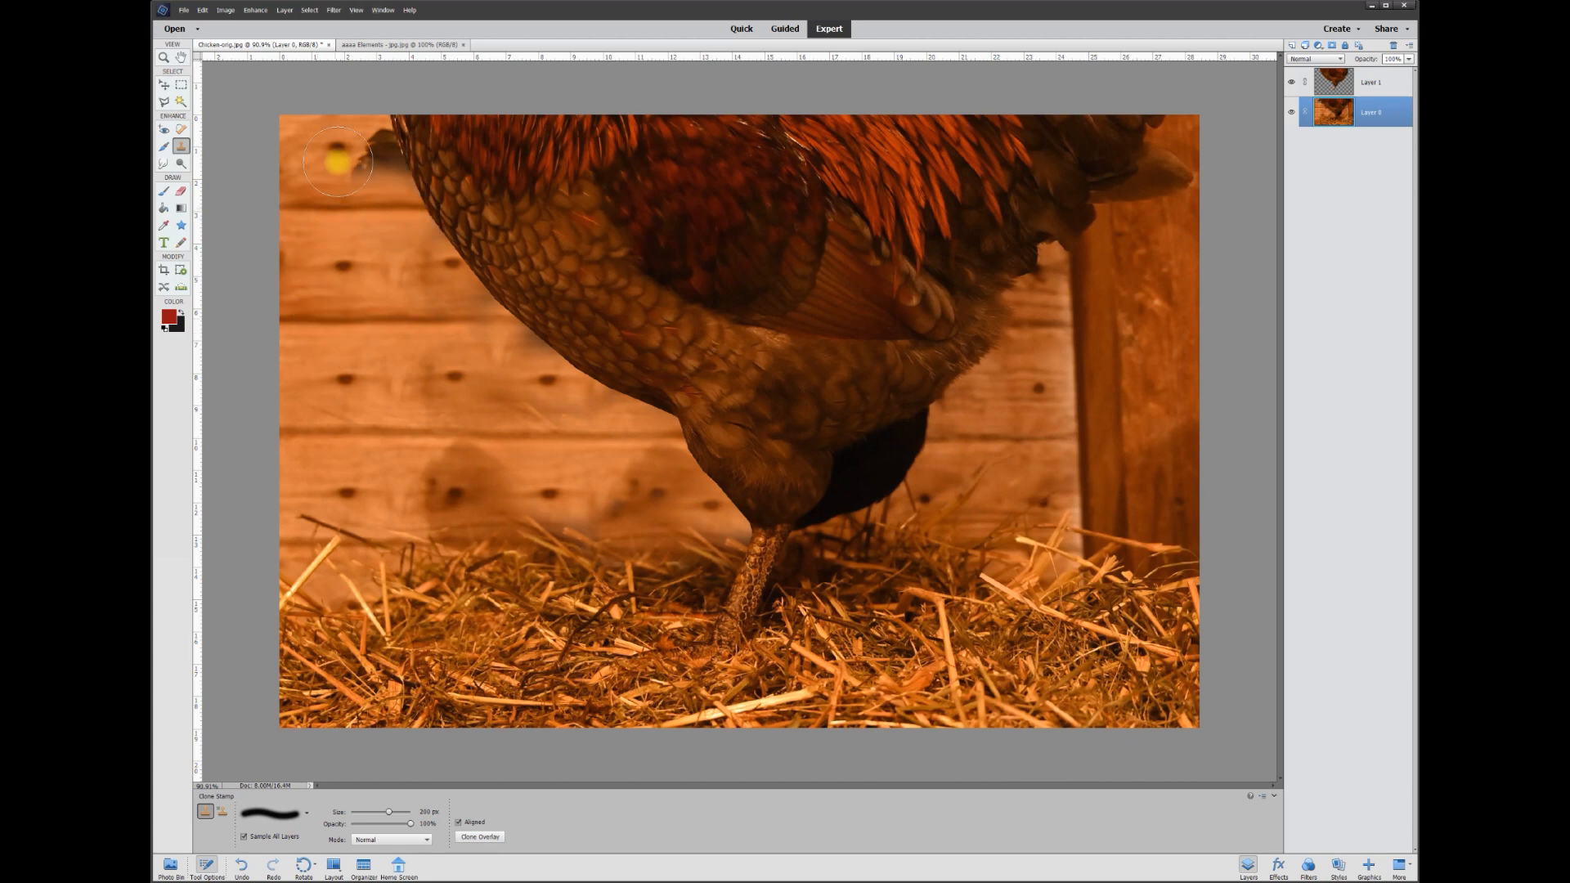
mouse_move(368, 143)
left_mouse_down()
mouse_move(374, 162)
mouse_move(340, 151)
mouse_move(400, 152)
mouse_move(350, 153)
left_mouse_up()
Sample the right plank and clone away the shadow right of the leg under the belly
left_click(985, 589, "alt")
mouse_move(1032, 433)
left_mouse_down()
mouse_move(1052, 409)
mouse_move(1040, 396)
mouse_move(1027, 494)
mouse_move(834, 495)
left_mouse_up()
left_click(1034, 438, "alt")
left_click_drag(940, 434, 739, 449)
left_click_drag(921, 616, 757, 480)
scroll(736, 442, "down", 1)
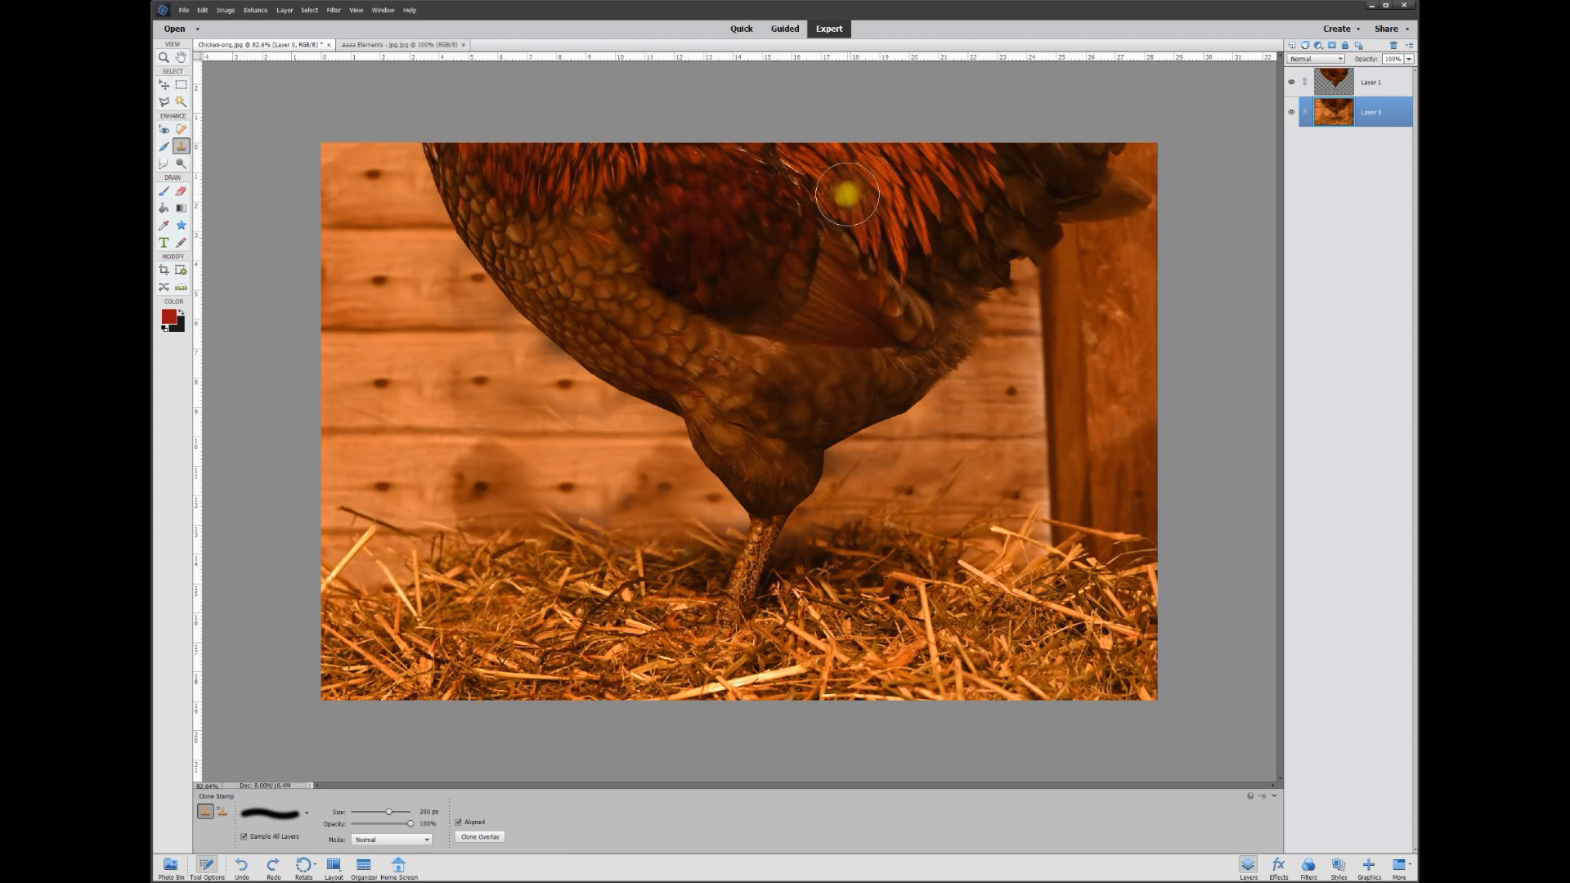
scroll(279, 120, "up", 1)
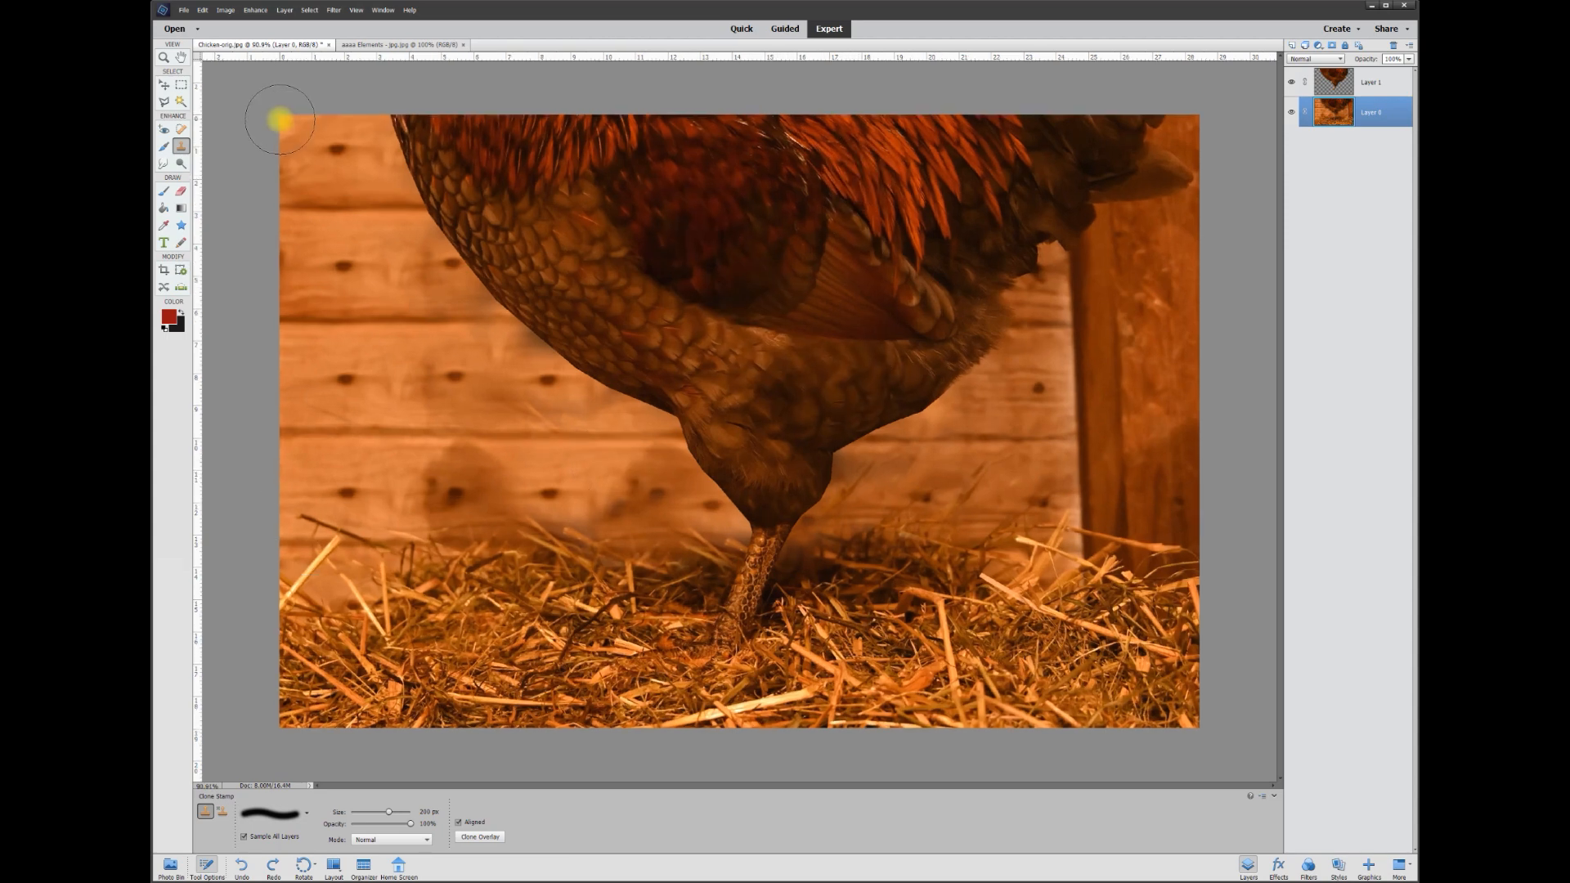